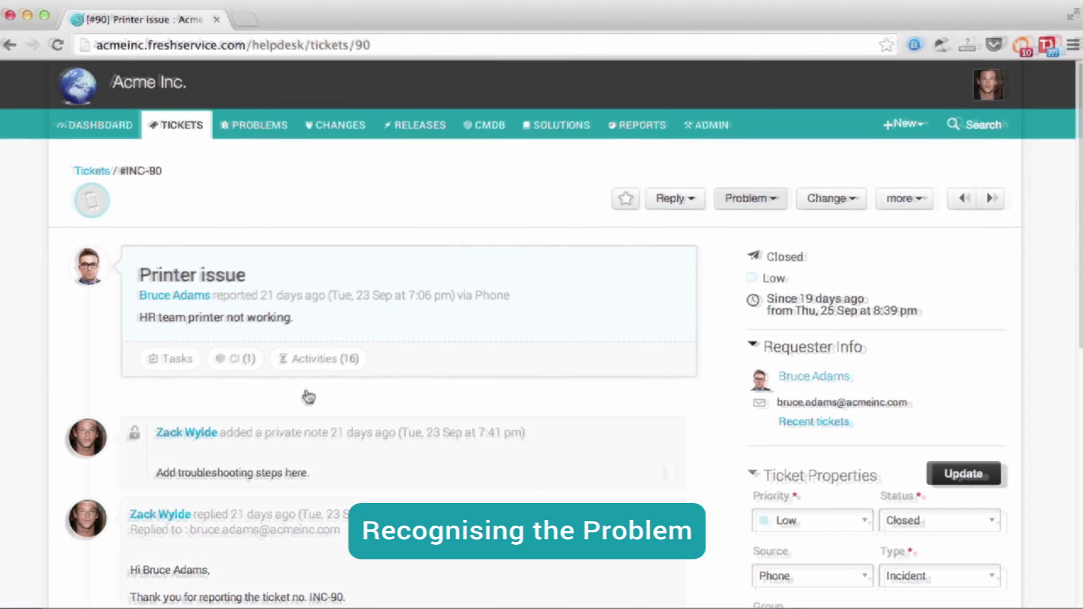
Review Printer-5's linked requests from INC-90's CI tab, then return and expand the Problem linking options
left_click(242, 358)
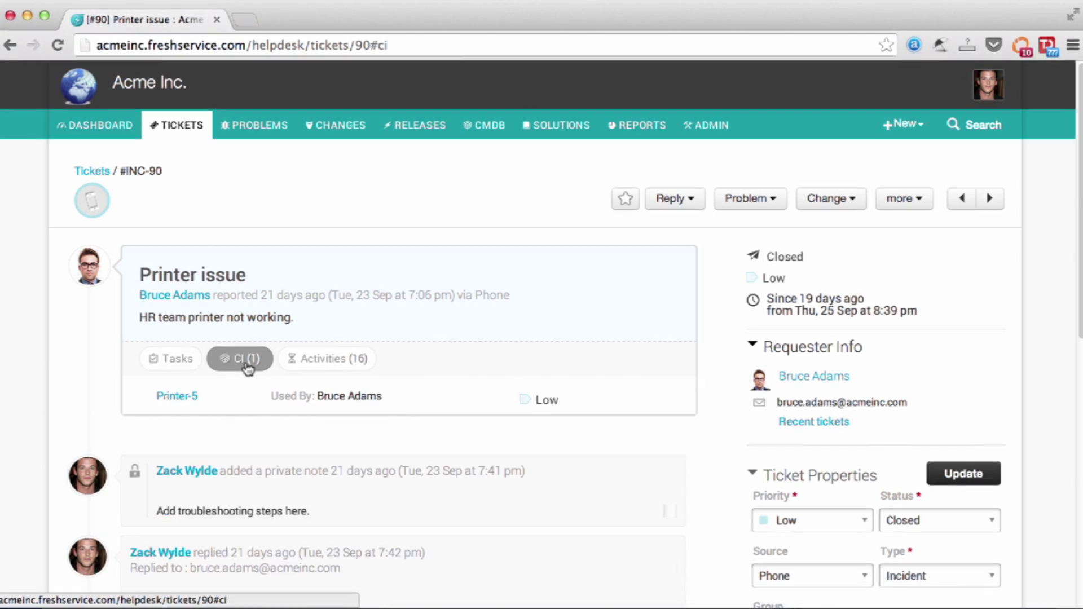
left_click(180, 392)
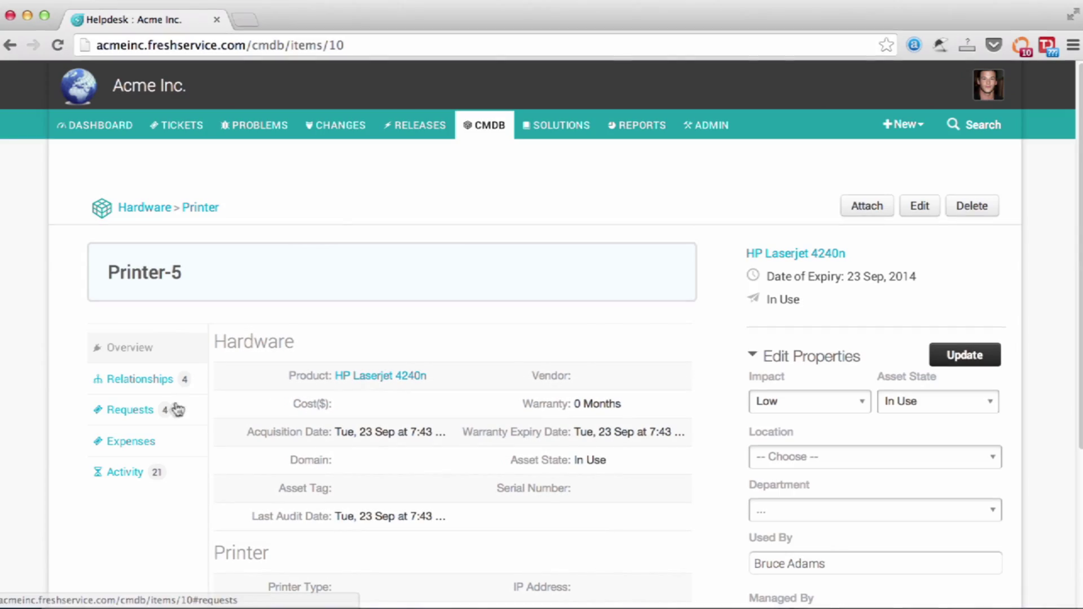
left_click(157, 415)
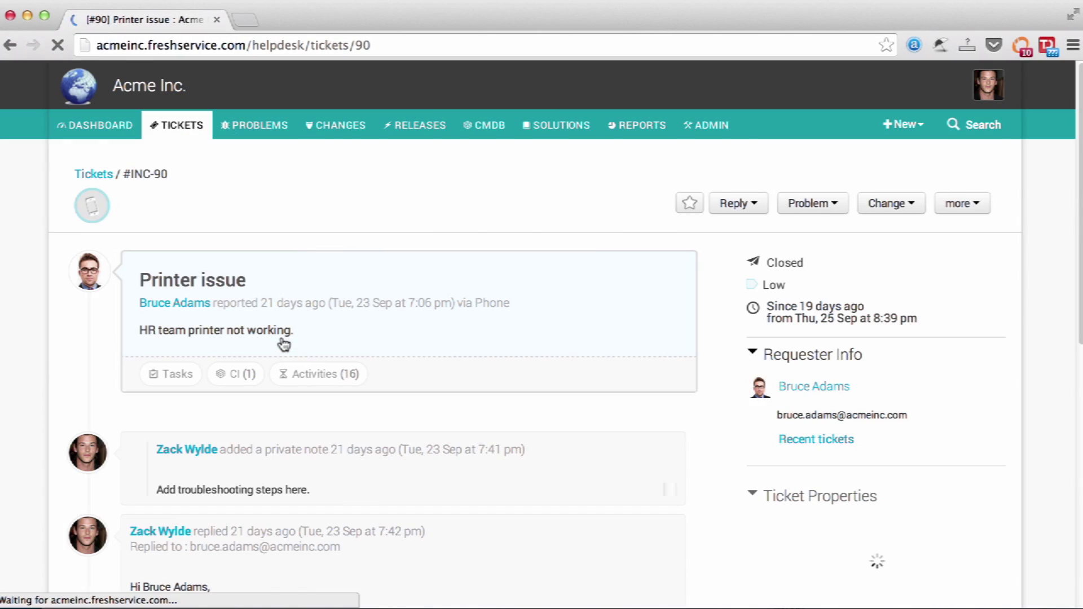
left_click(734, 206)
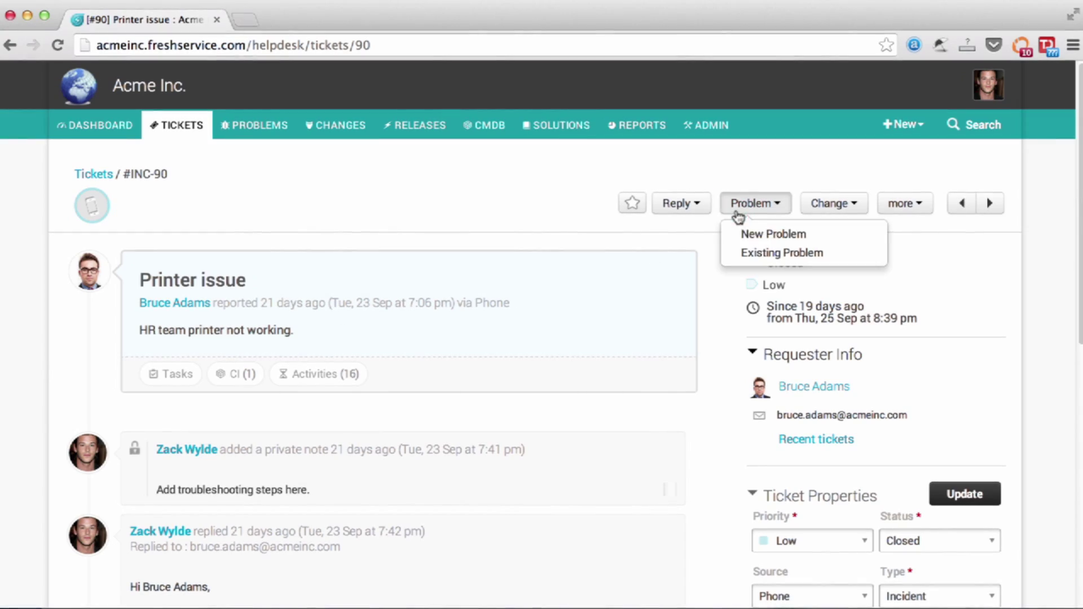
Start a new problem 'Printer-5 running out too frequently' with a rewritten description, due 2014-10-17
left_click(742, 233)
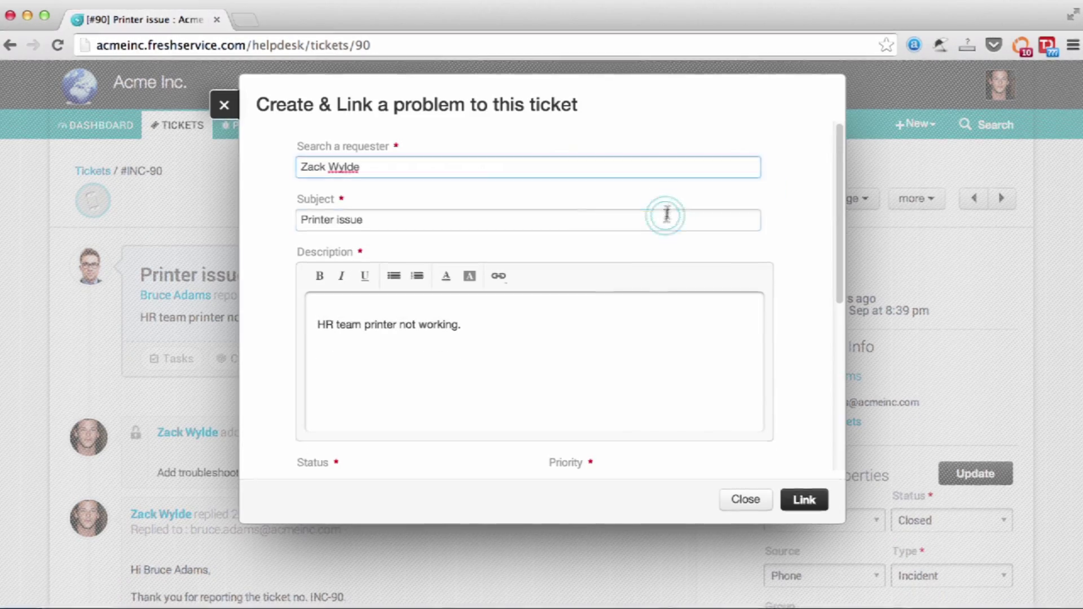
left_click_drag(665, 219, 329, 220)
type("-5 running out too frequently")
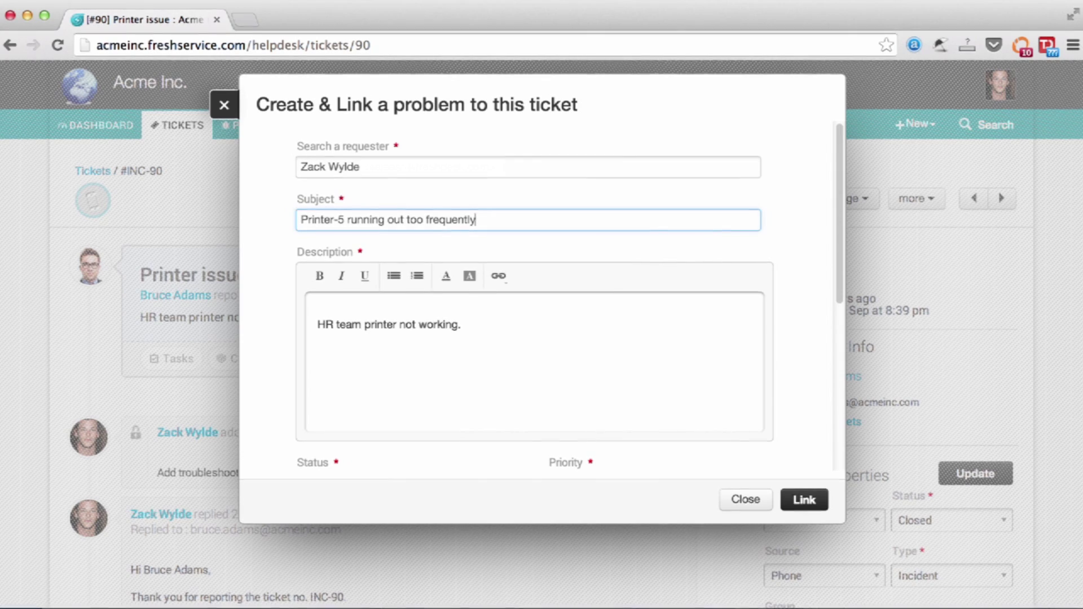
key("Tab")
key("ctrl+a")
type("Printer-5 running out of toner too frequently.")
scroll(559, 339, "down", 3)
left_click(558, 338)
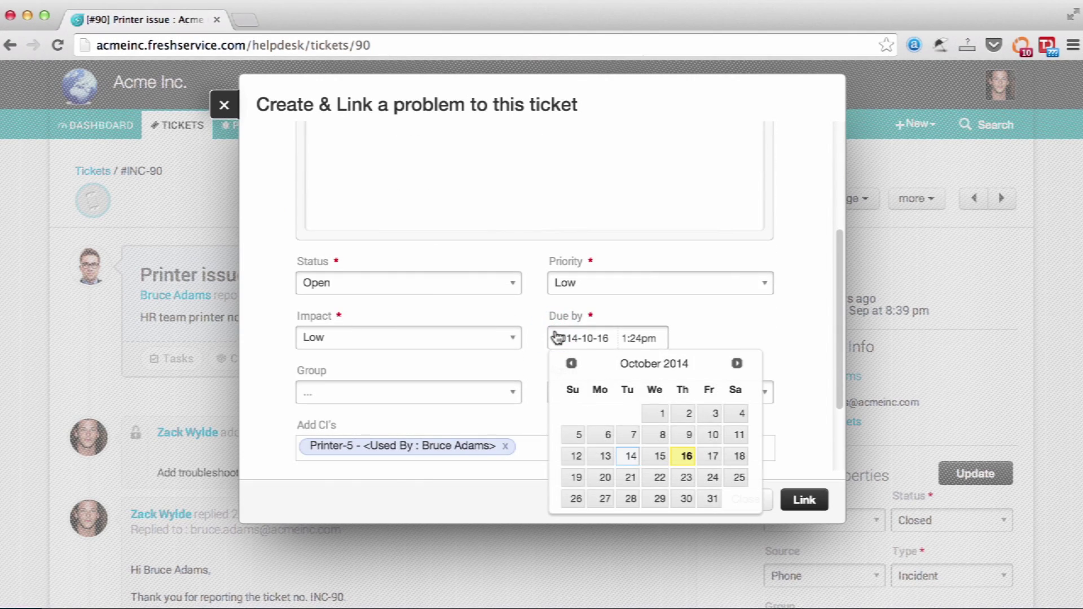
left_click(707, 450)
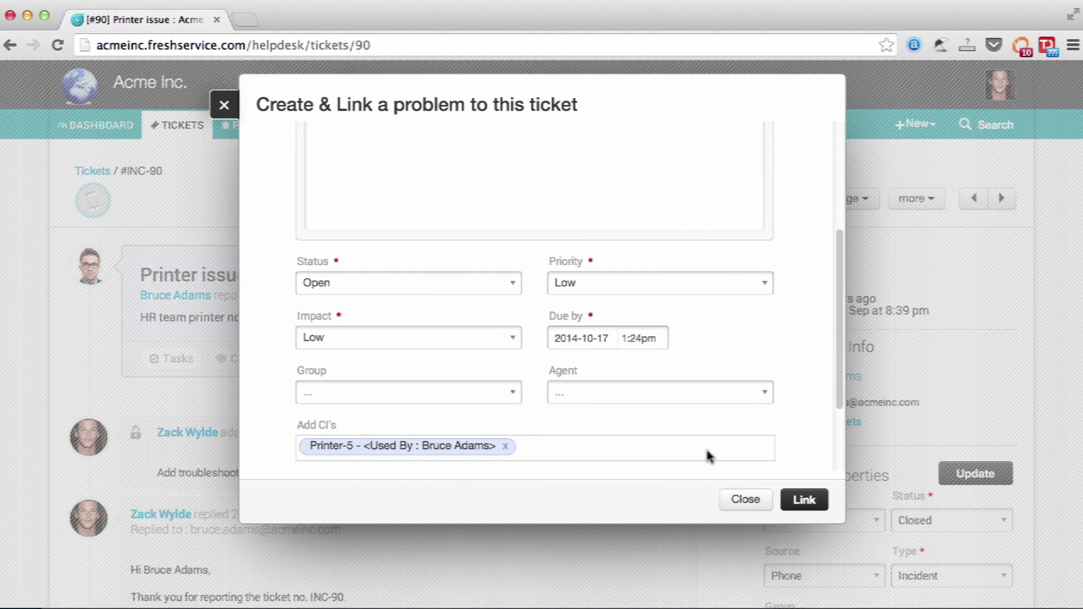
Assign it to Problem Management Team, attach User Guide.pdf from Dropbox, add a custom date field, and link it
left_click(500, 394)
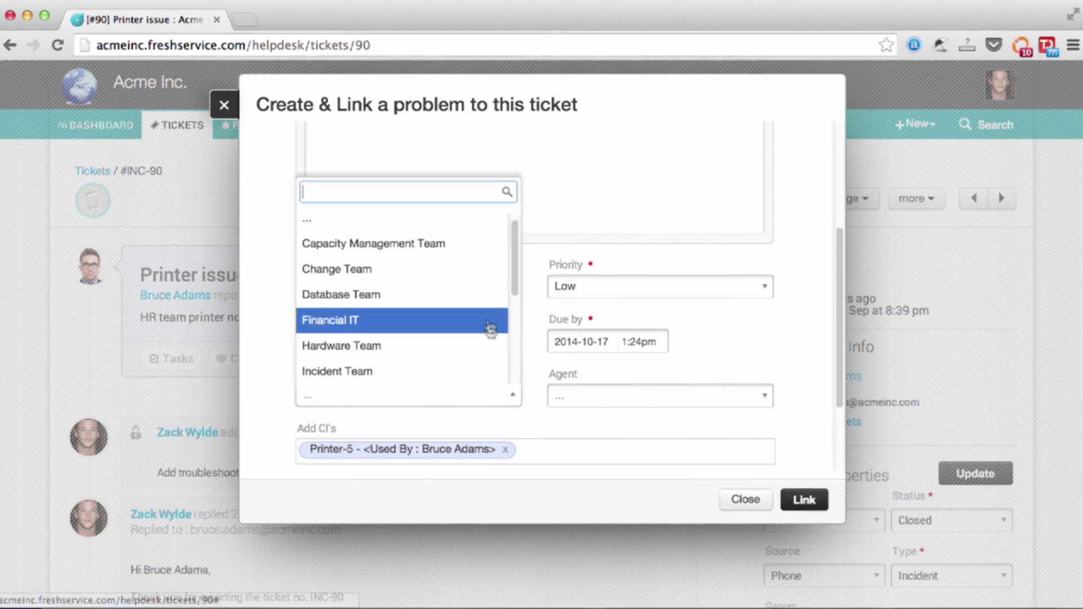
scroll(487, 326, "down", 1)
scroll(483, 322, "down", 1)
scroll(483, 322, "down", 1)
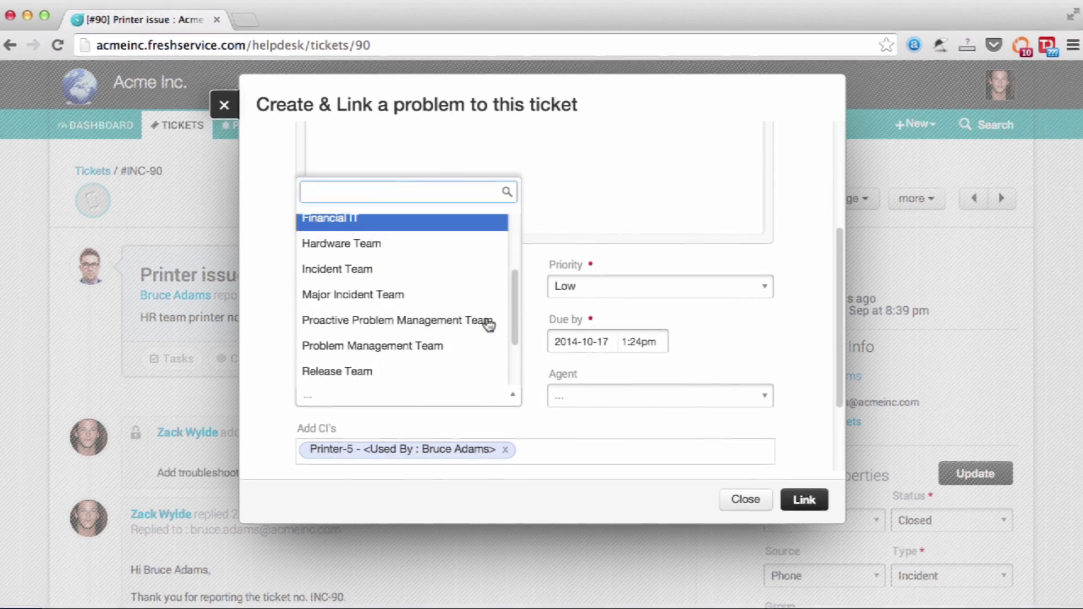
left_click(466, 347)
scroll(465, 346, "down", 3)
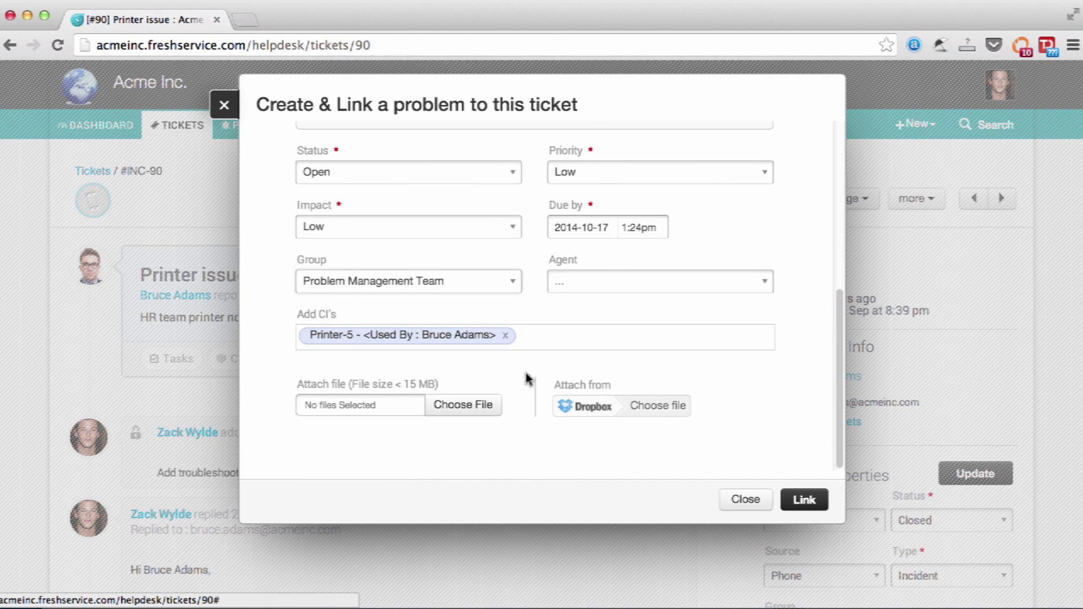
left_click(582, 410)
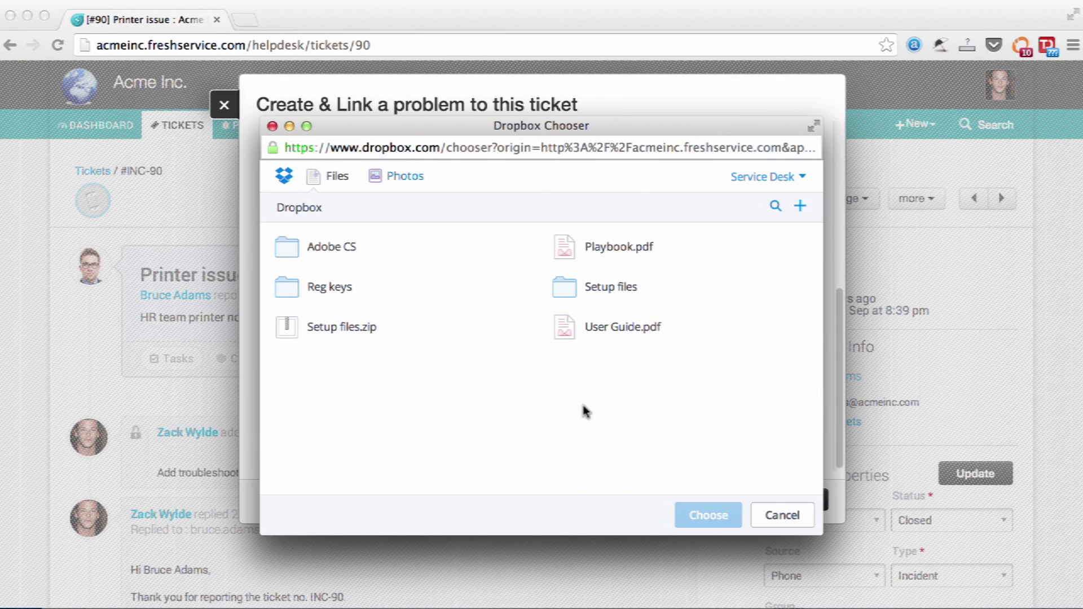
double_click(611, 328)
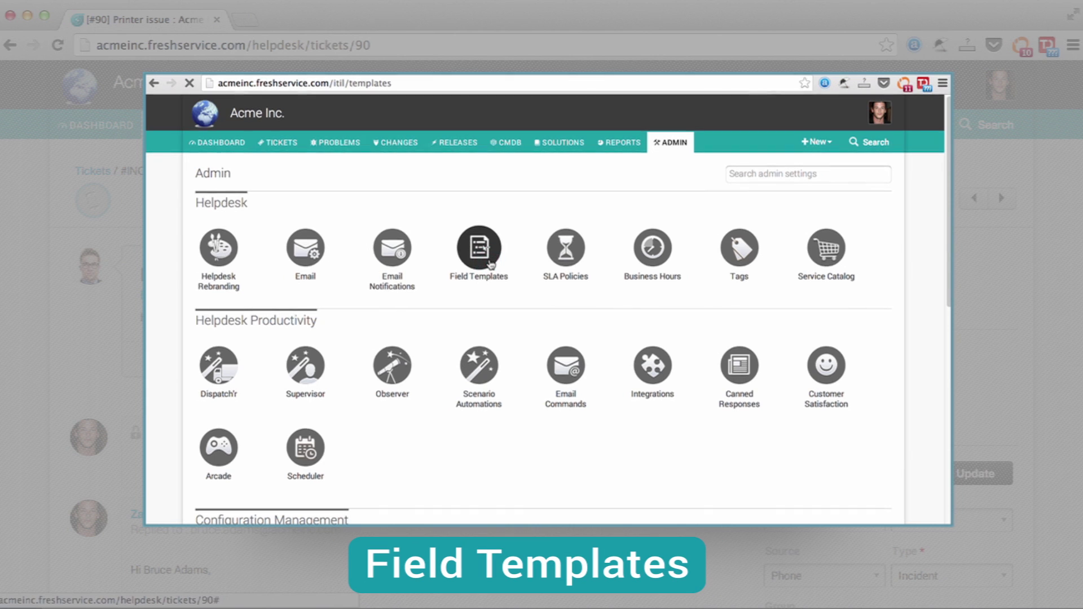
left_click_drag(802, 403, 398, 428)
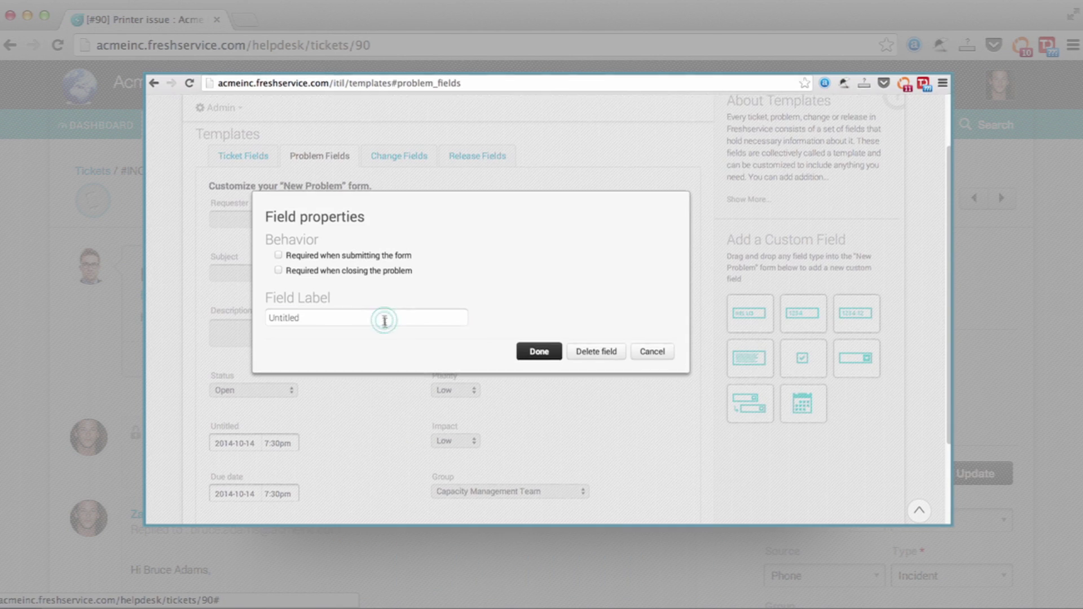
type("Start Date")
left_click(538, 351)
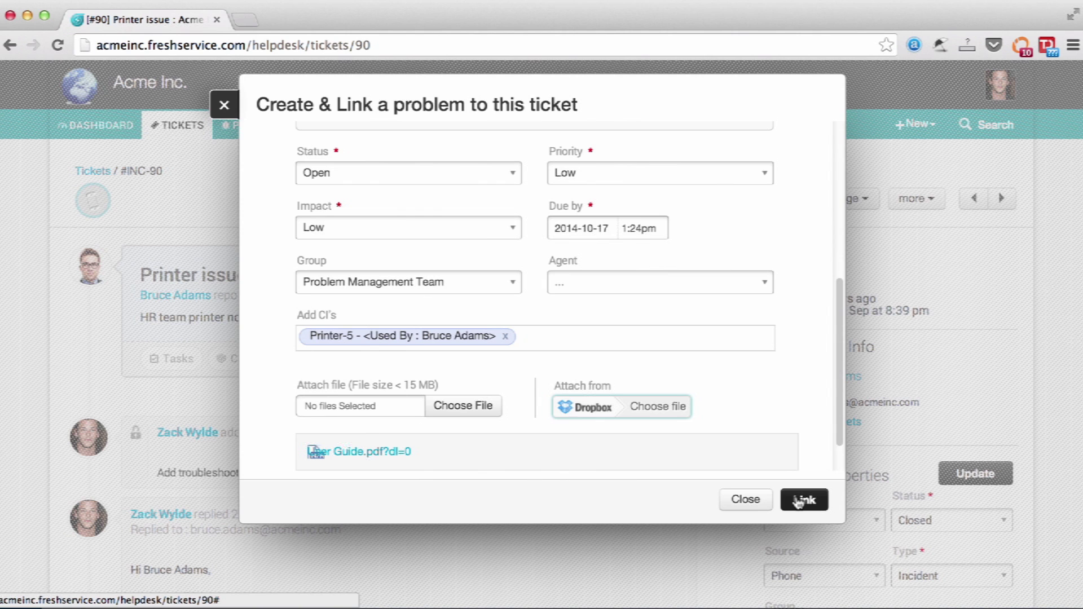
left_click(801, 499)
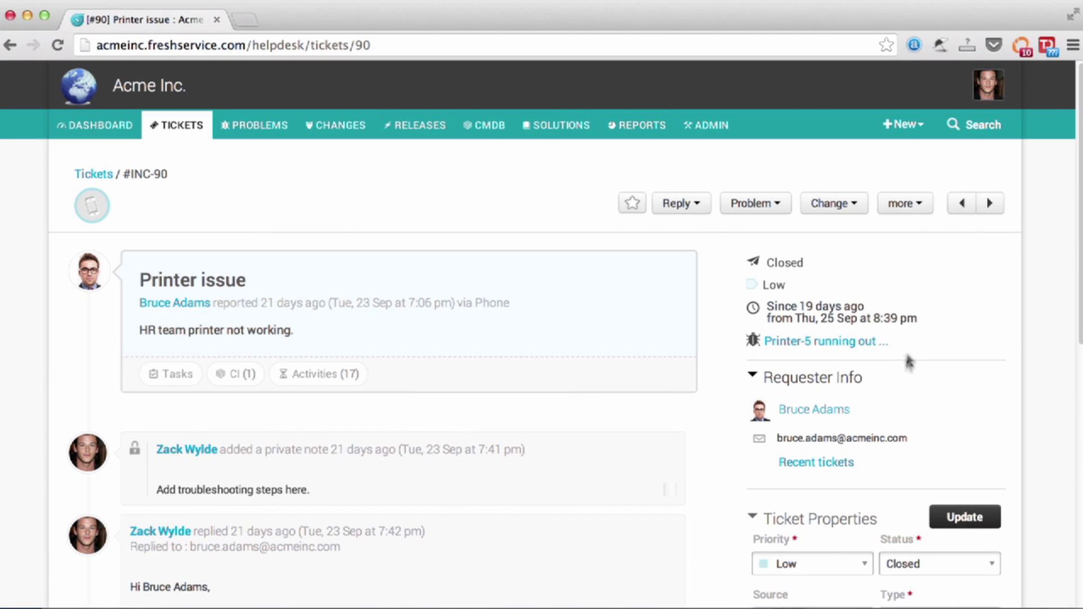
Review the Problem Created requester notification template in a new Admin tab, then return to INC-90
left_click(903, 125)
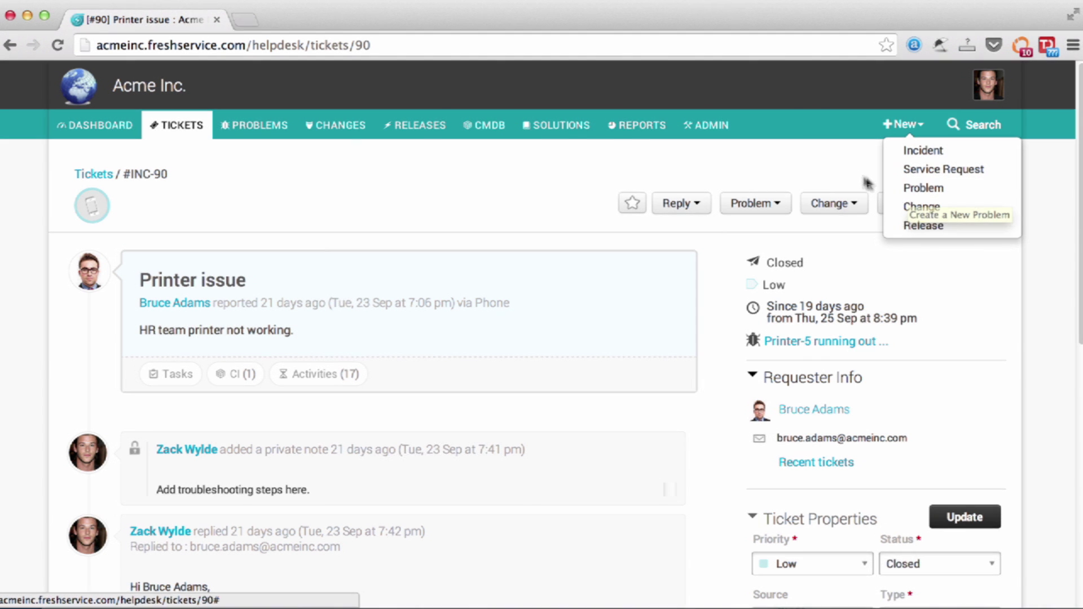
right_click(705, 126)
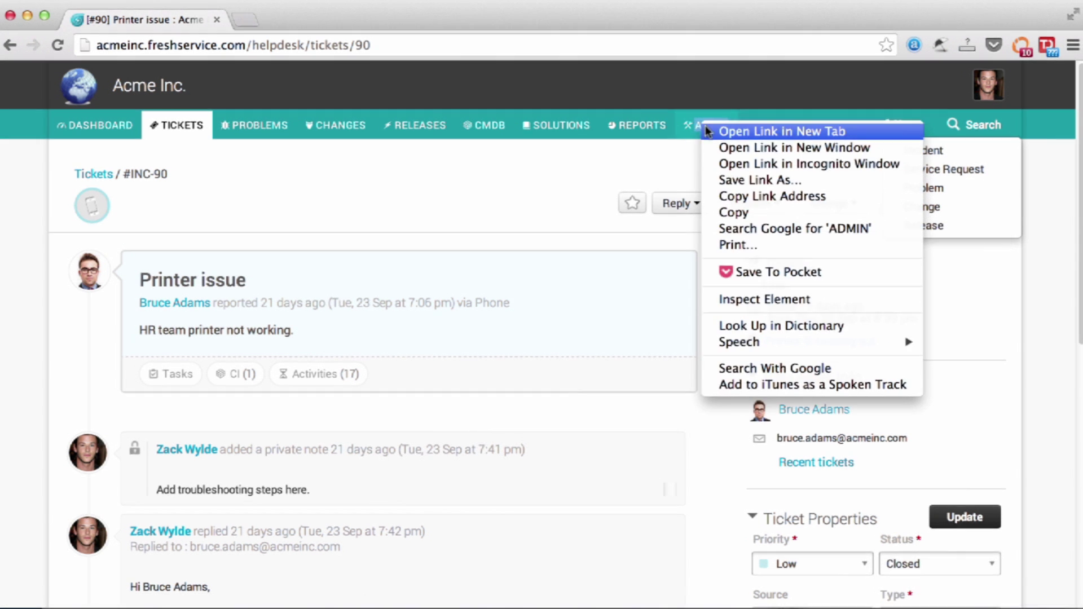
left_click(706, 133)
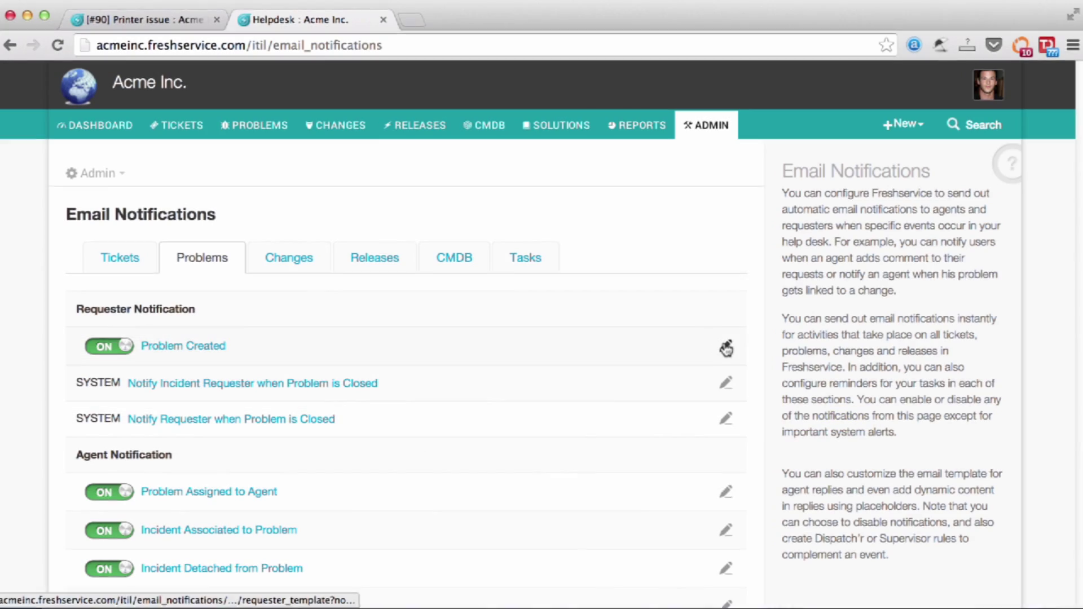
left_click(725, 346)
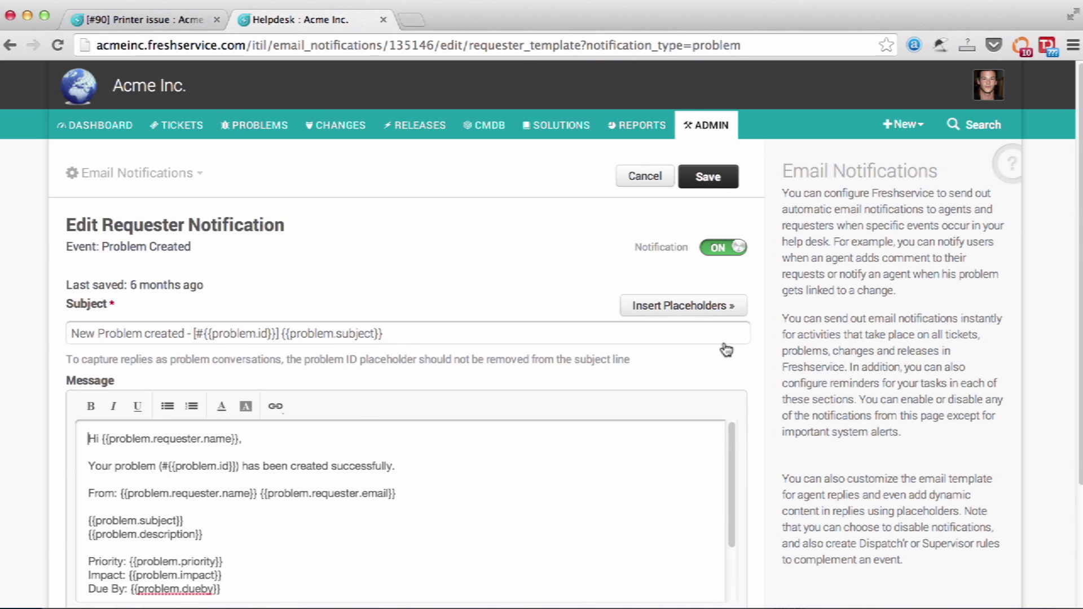
left_click(174, 21)
Open PRB-21 and view Printer-5's relationships as a tree diagram
left_click(749, 204)
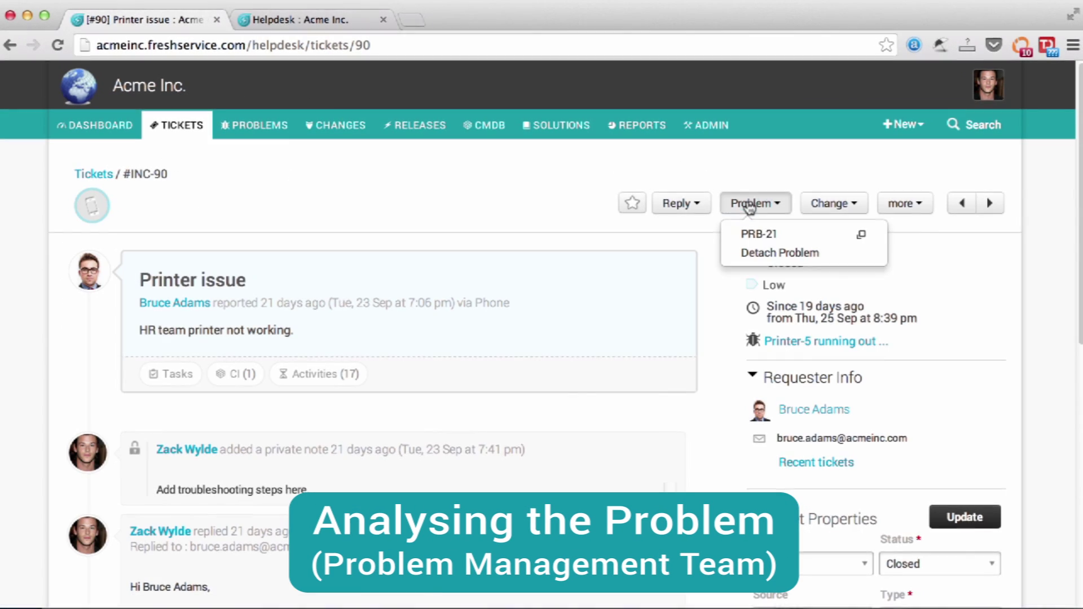
left_click(758, 234)
left_click(401, 426)
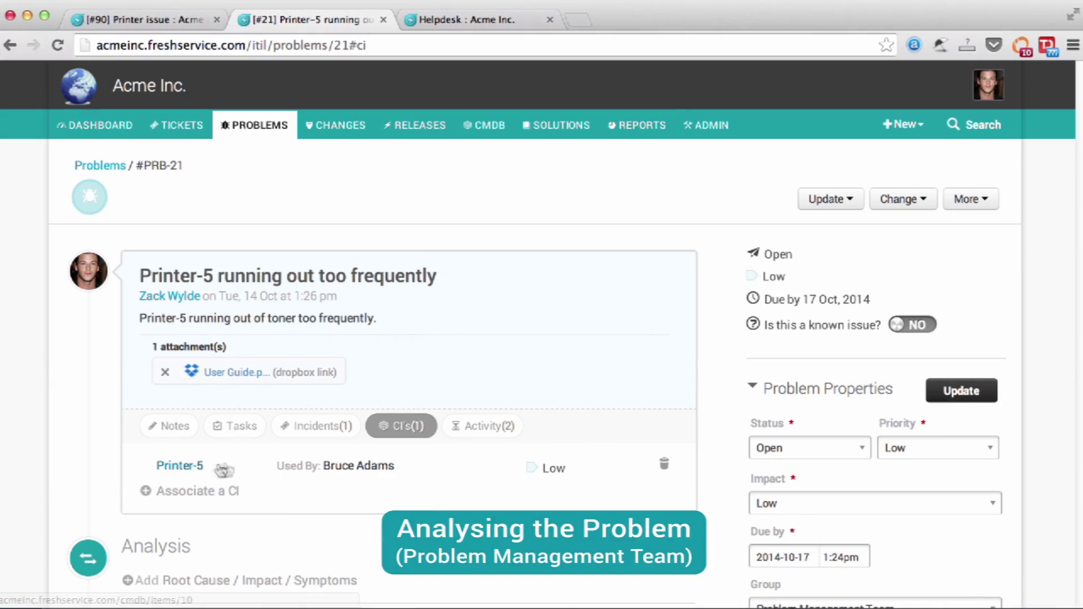
left_click(193, 471)
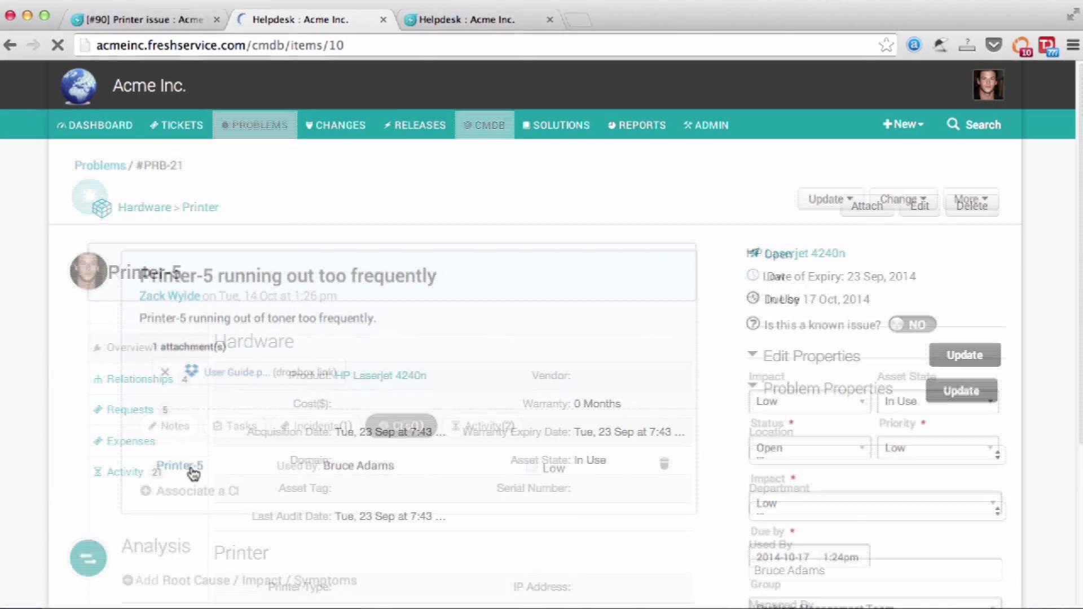
left_click(166, 384)
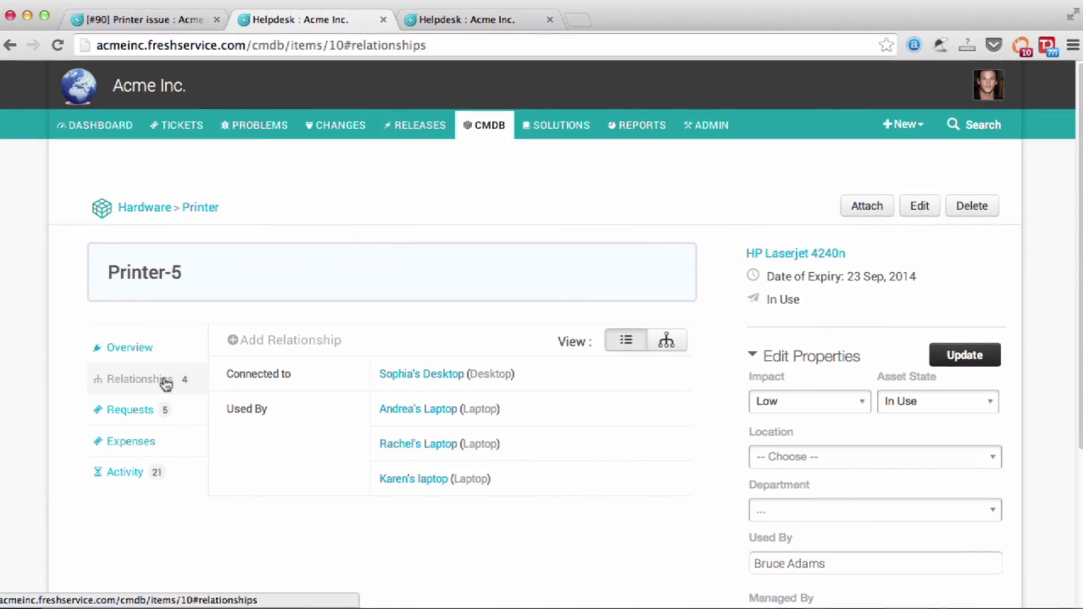
left_click(666, 340)
scroll(666, 370, "down", 2)
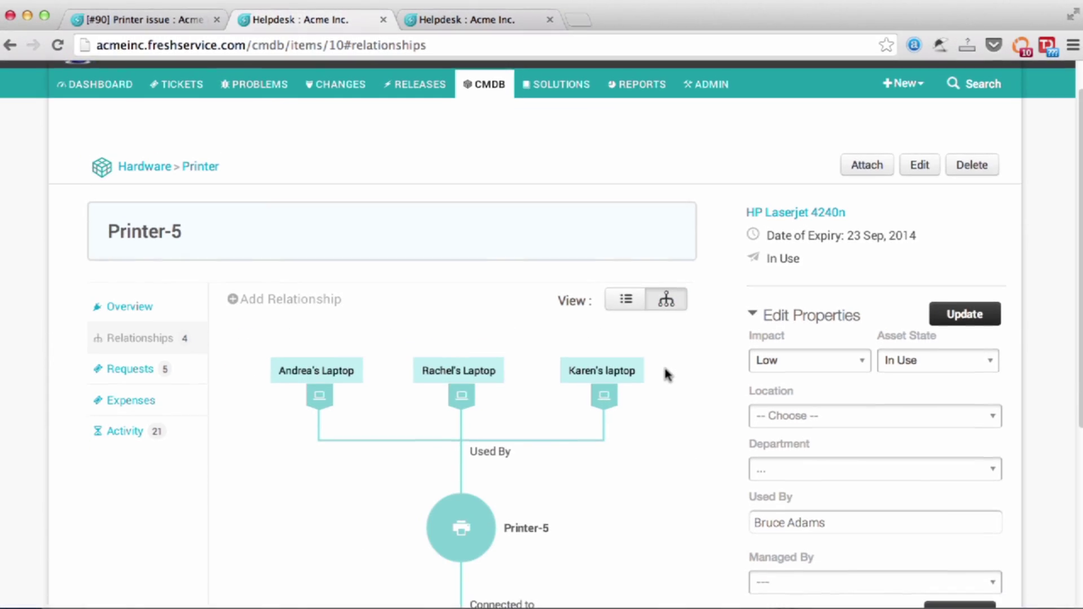
scroll(666, 374, "down", 1)
scroll(666, 374, "down", 2)
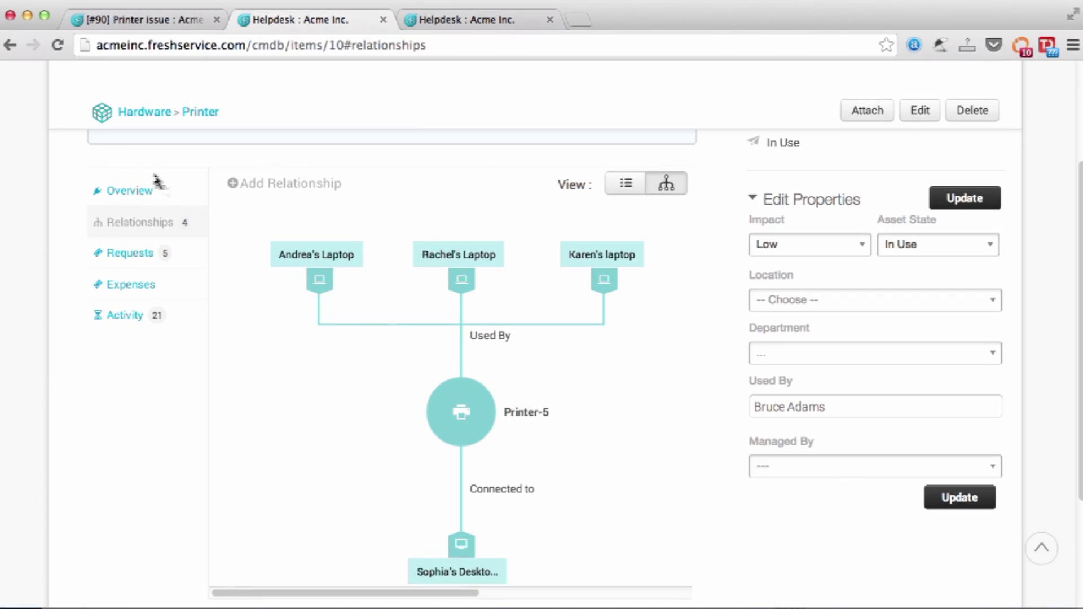
Return to PRB-21, associate the linked printer incidents, and begin the Impact analysis note
right_click(10, 49)
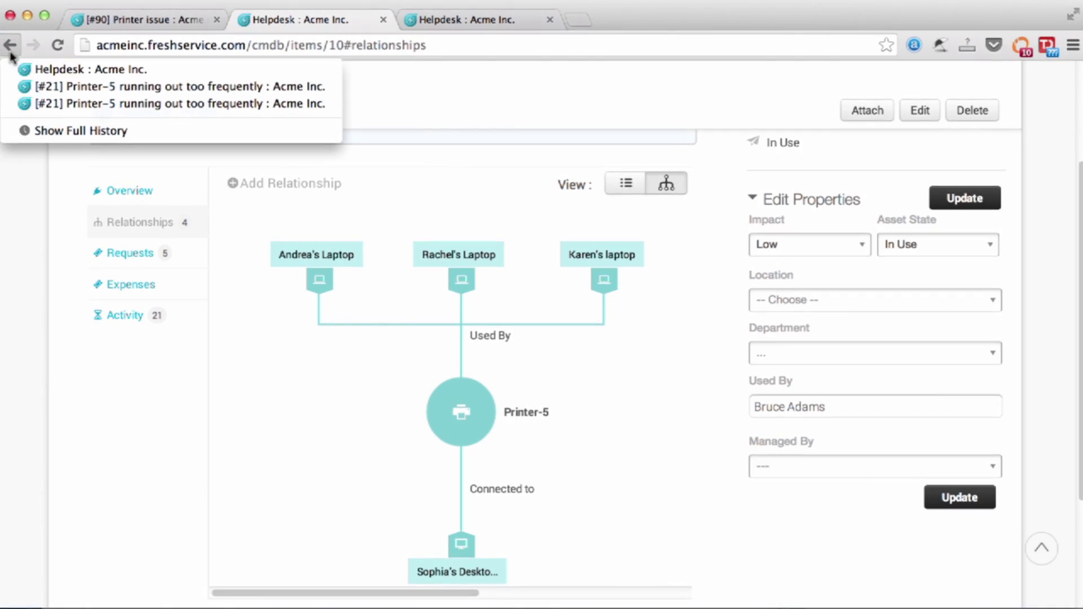
left_click(34, 86)
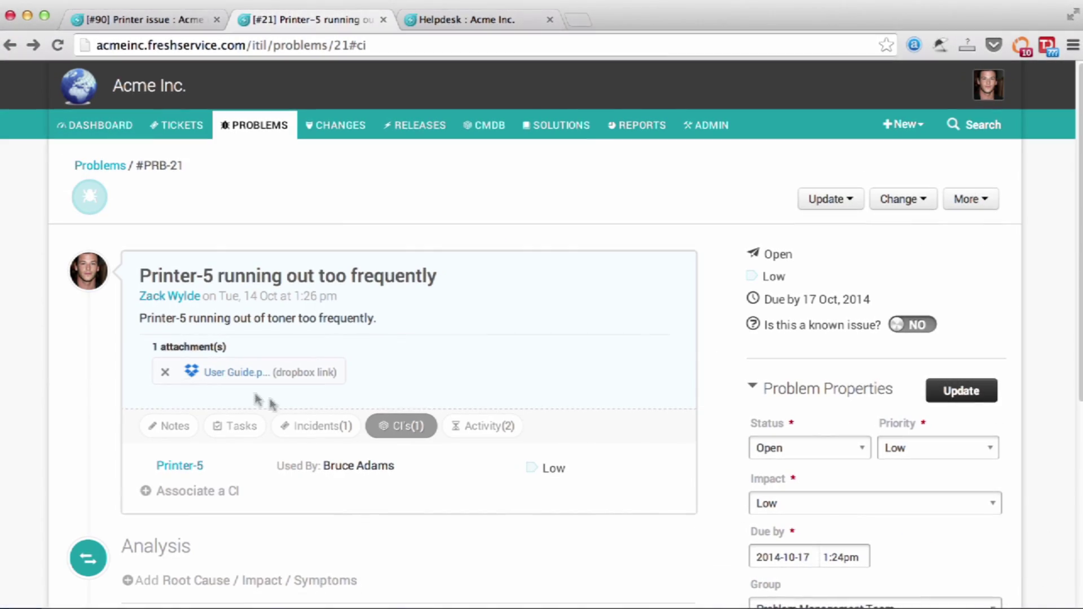
left_click(320, 426)
left_click(209, 508)
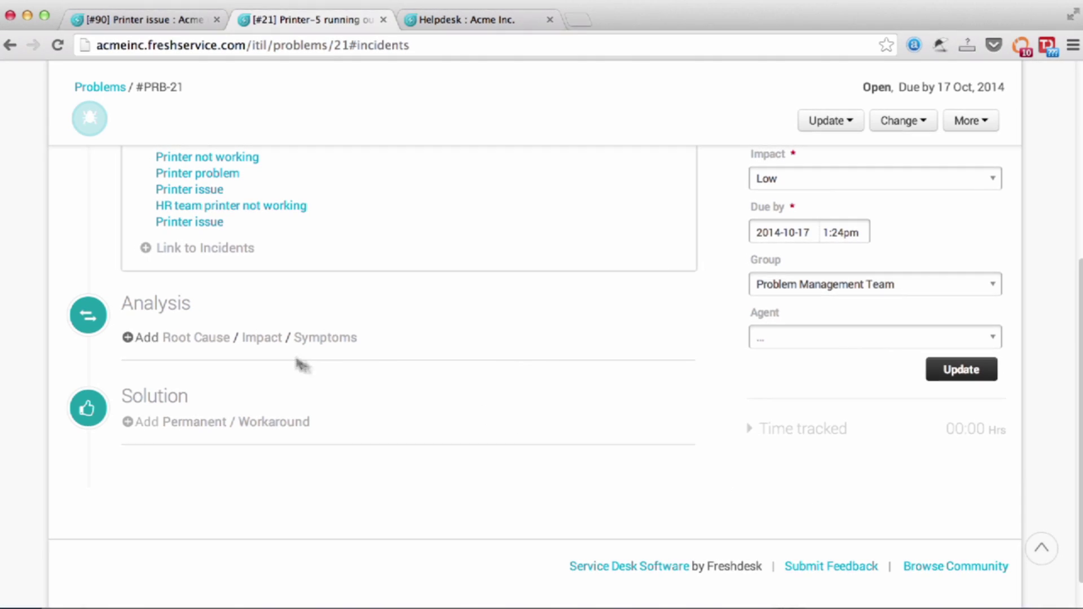
left_click(261, 337)
type("Document the impact here.")
Save the Impact, Symptoms and Root Cause notes in PRB-21's Analysis section
left_click(643, 521)
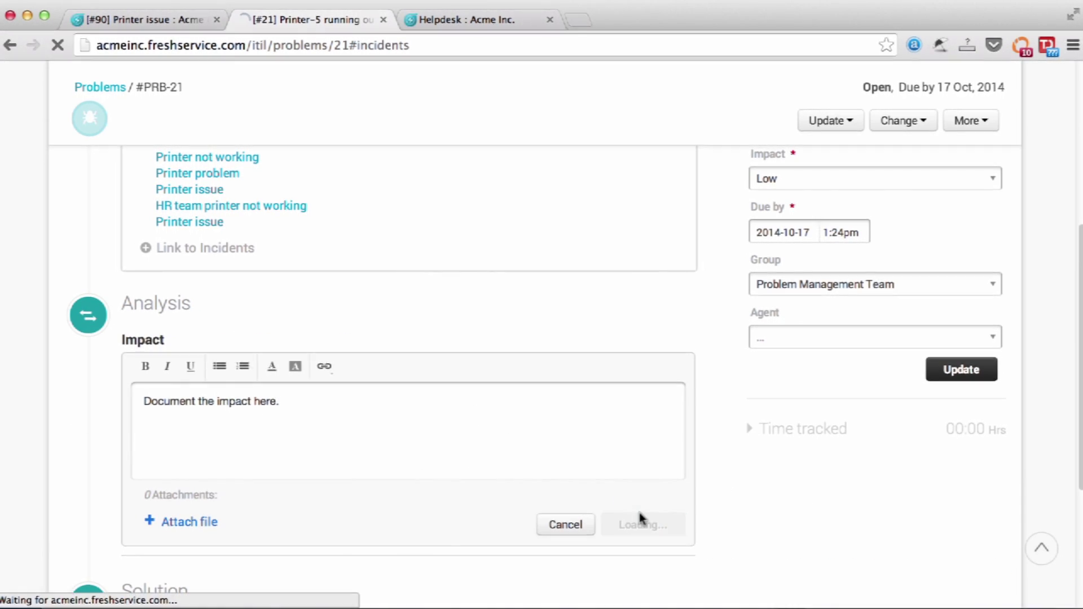
left_click(284, 389)
type("And t")
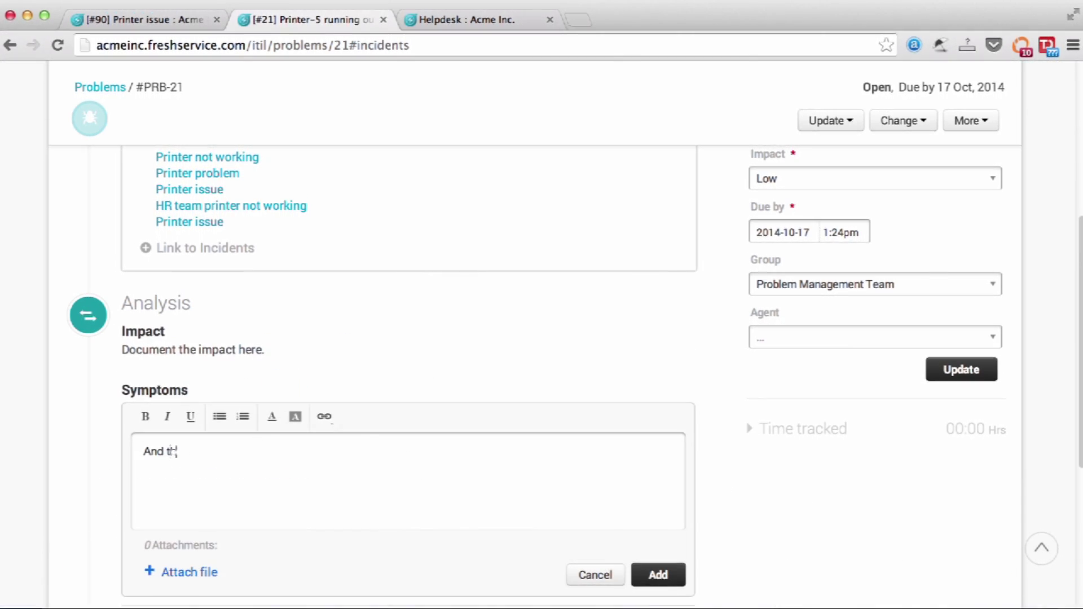
type("e Symptoms here.")
left_click(657, 574)
left_click(217, 442)
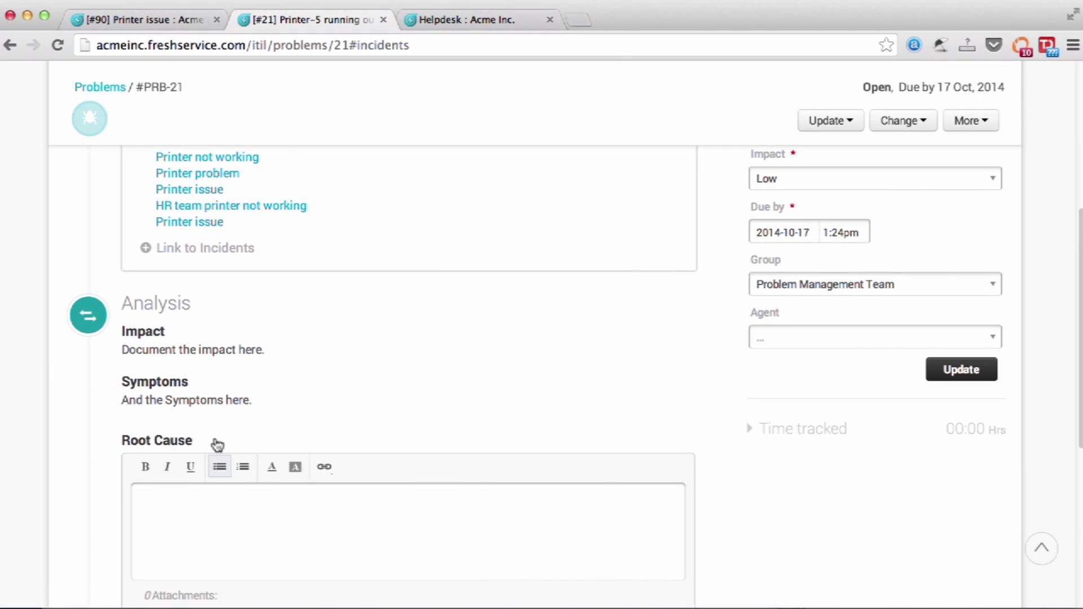
type("Add the root cause")
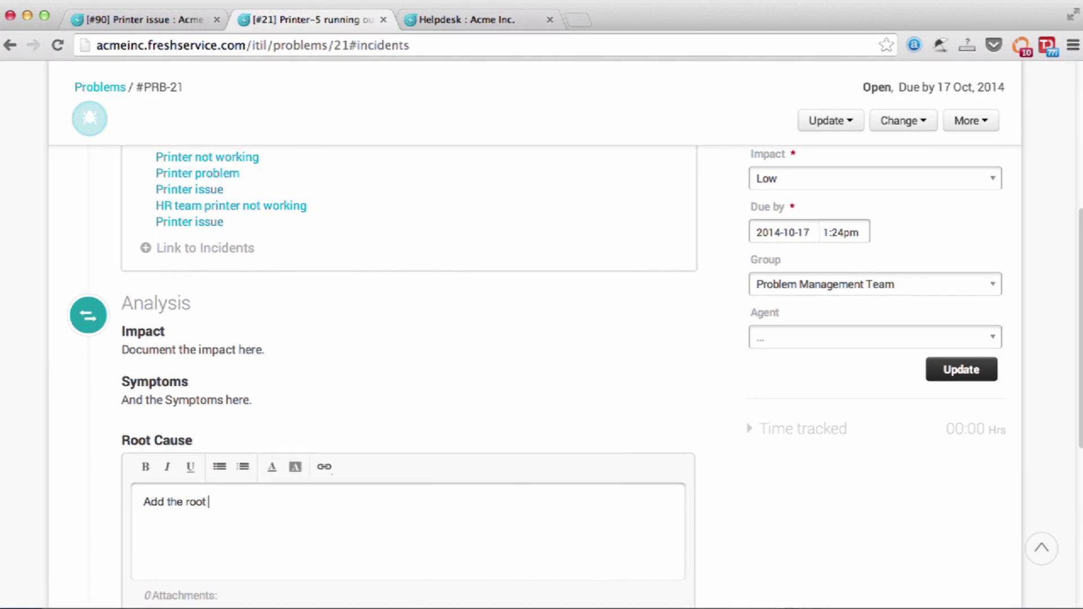
type(" when you ")
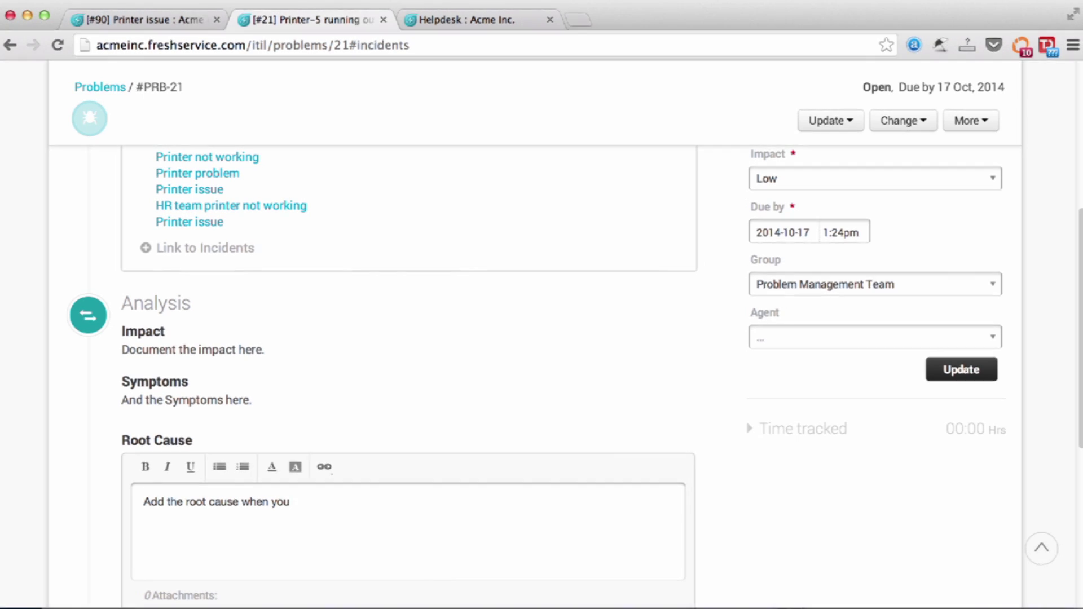
type("identify it")
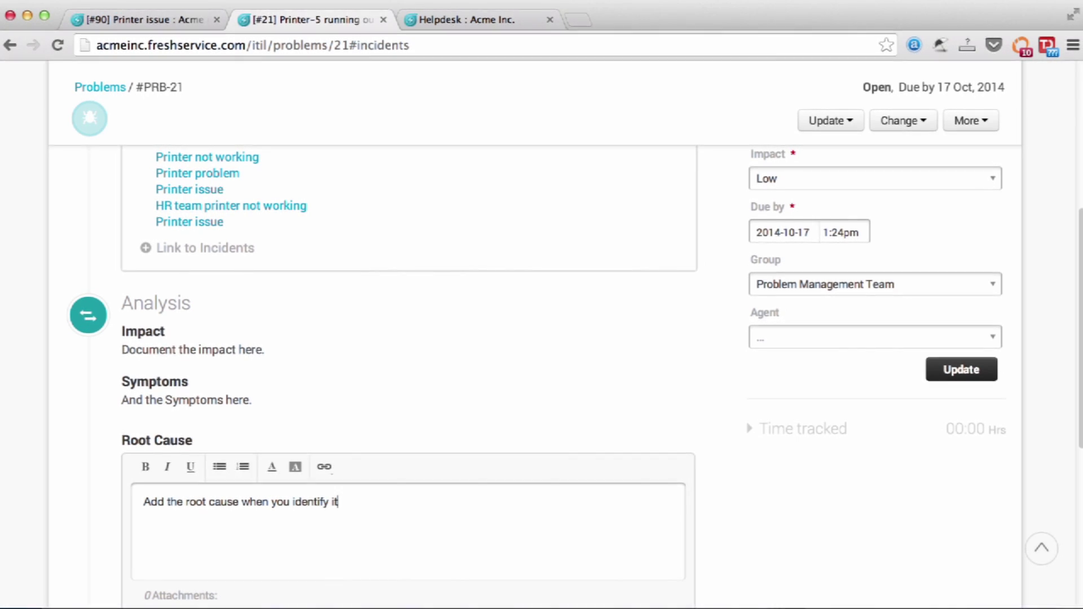
type(".")
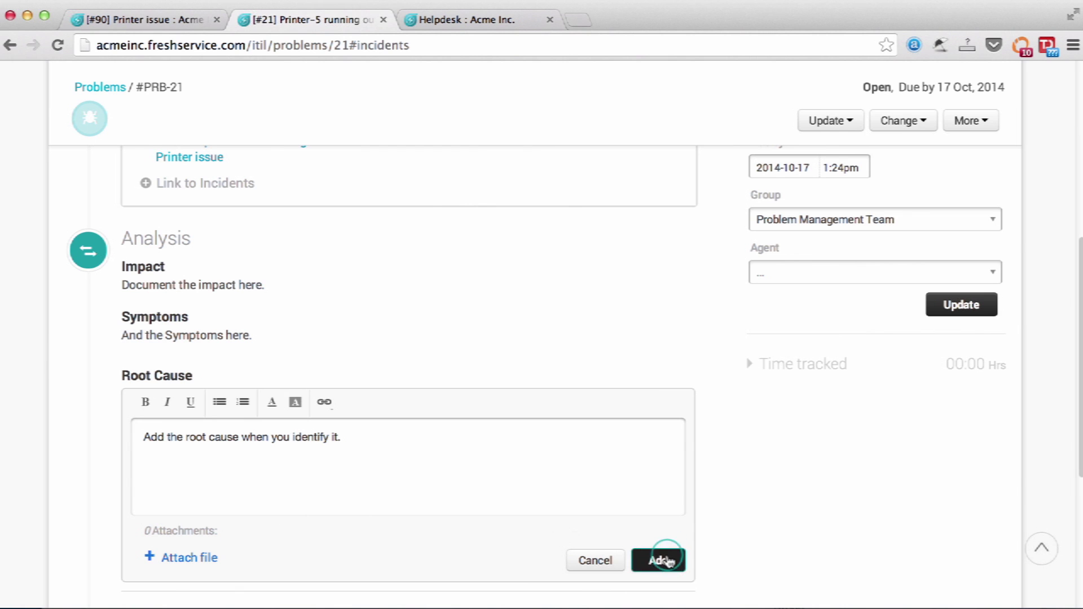
left_click(664, 560)
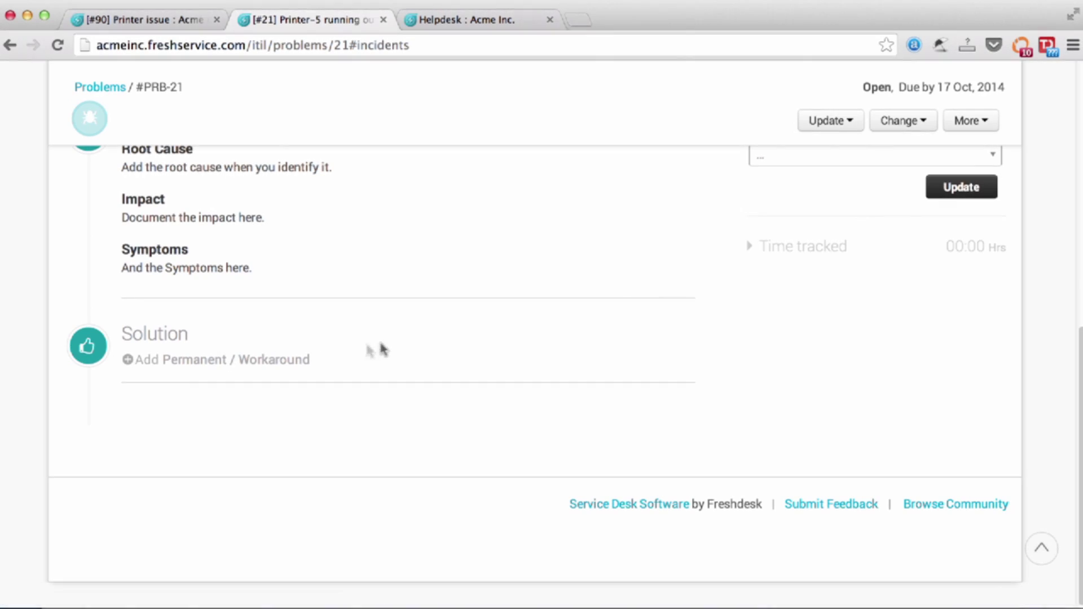
scroll(717, 315, "up", 3)
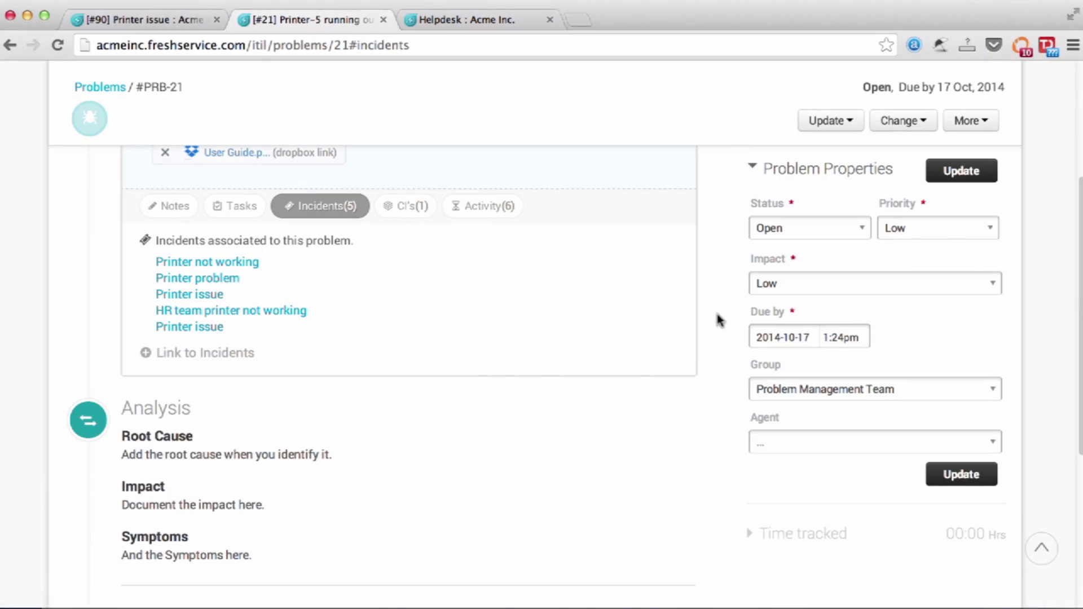
scroll(716, 314, "up", 3)
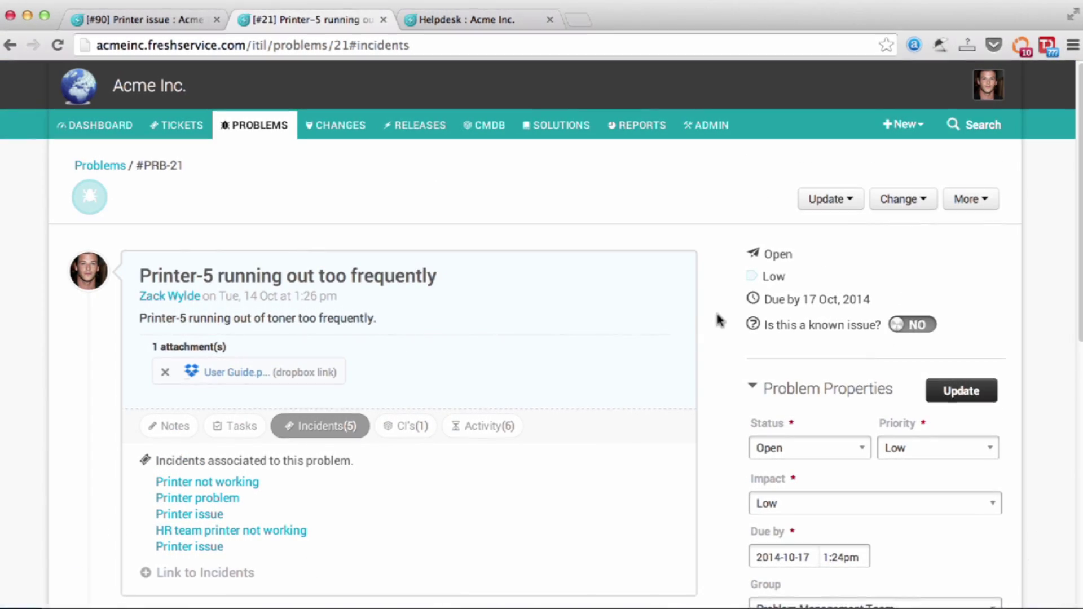
Flag PRB-21 as a known error and start a 'Known error' scenario automation with its description
left_click(912, 323)
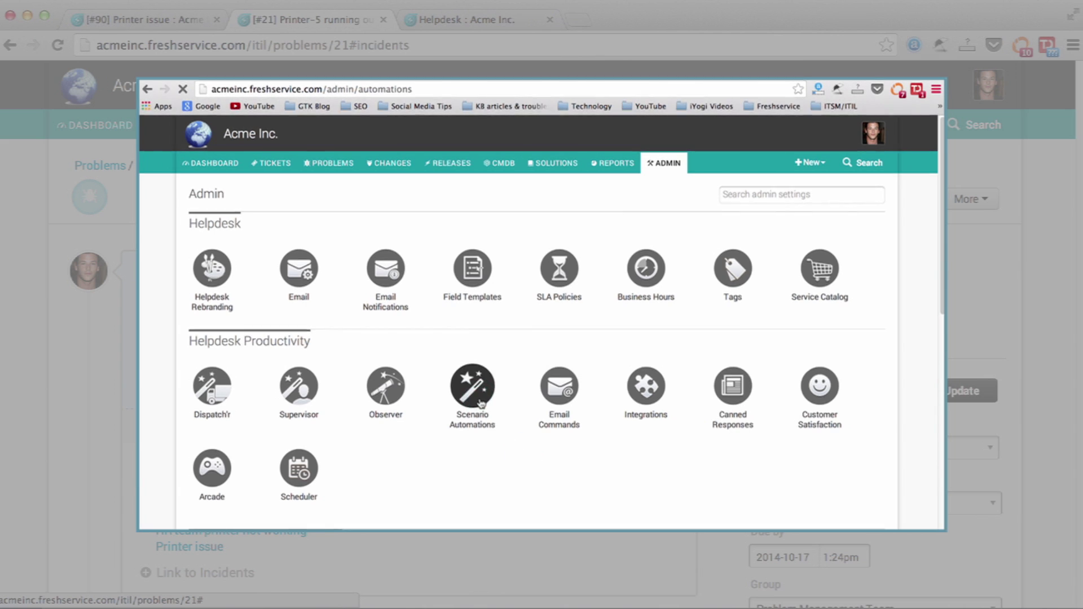
left_click(652, 204)
left_click(581, 274)
type("Known error notific")
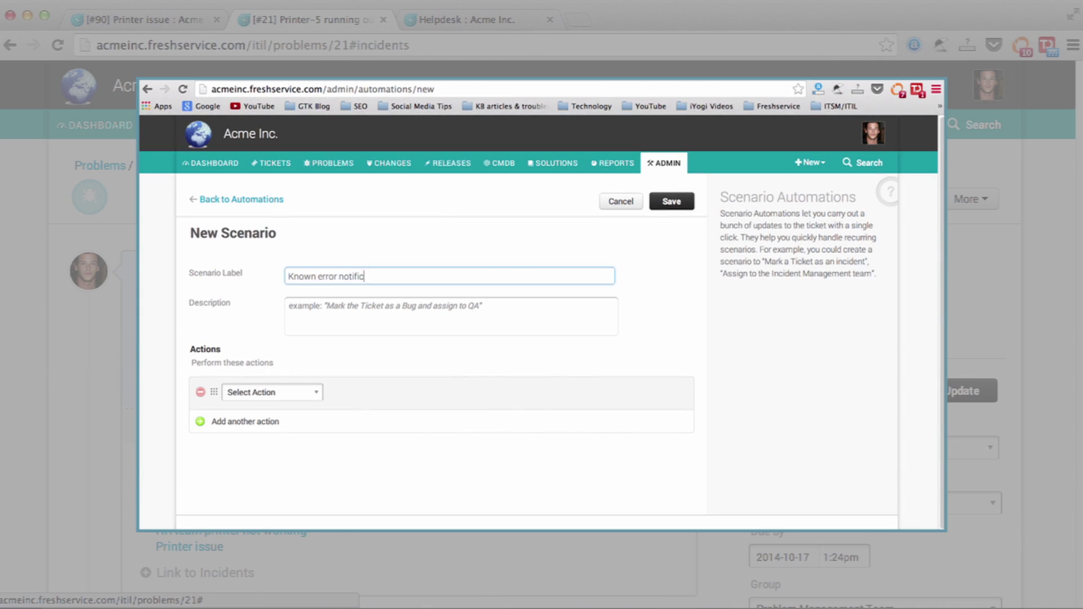
type("ation")
key("Tab")
type("K")
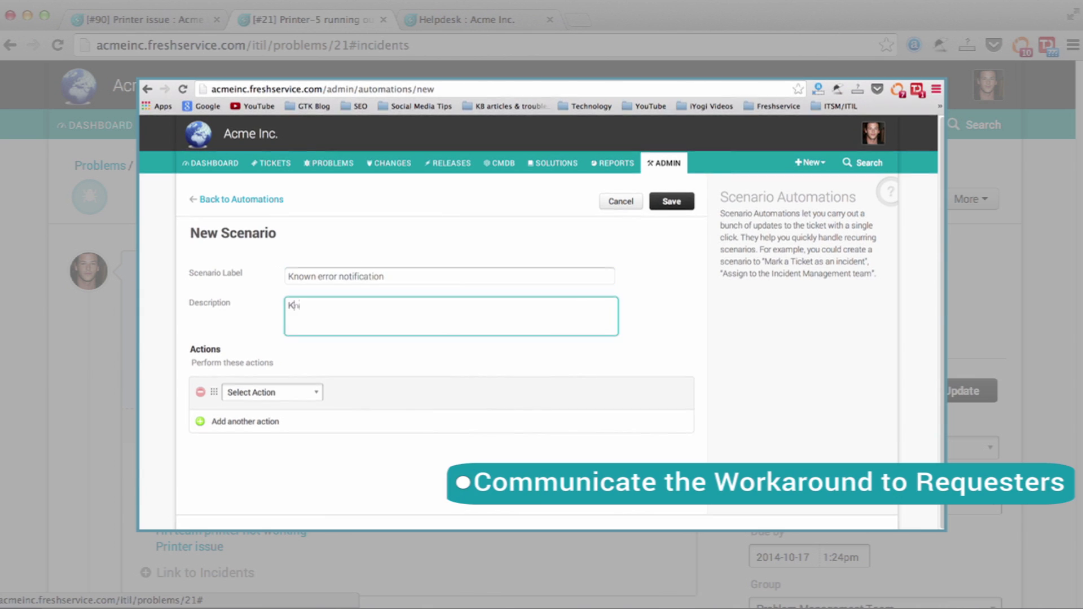
type("nown error notification")
Add a Send Email to Requester action with the ticket ID placeholder in the subject and the workaround text as body
left_click(271, 392)
left_click(280, 503)
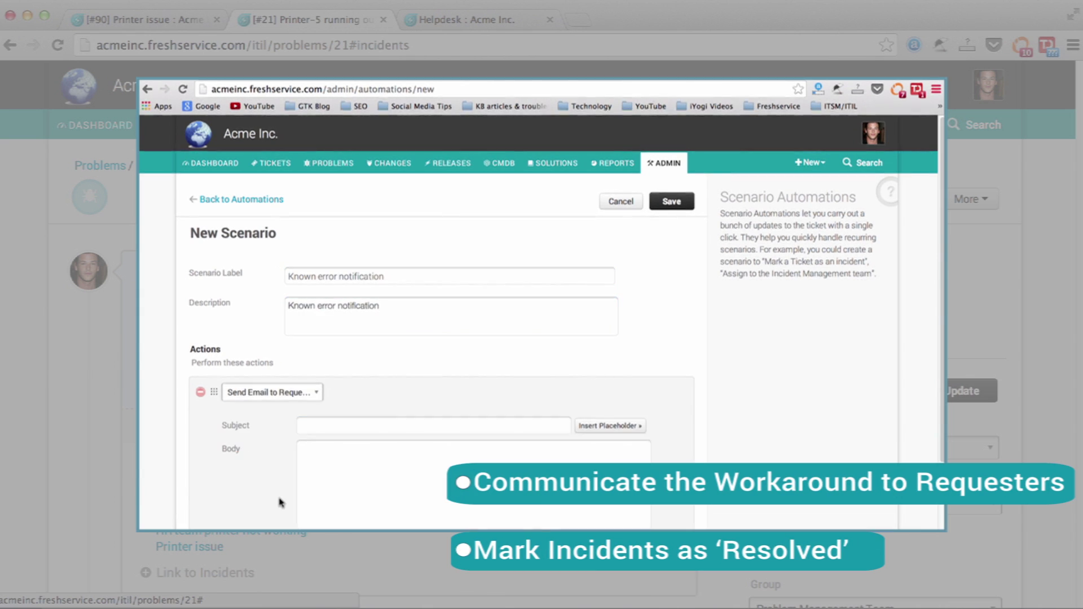
type("Ticket")
left_click(592, 433)
left_click(544, 193)
type("Resolved")
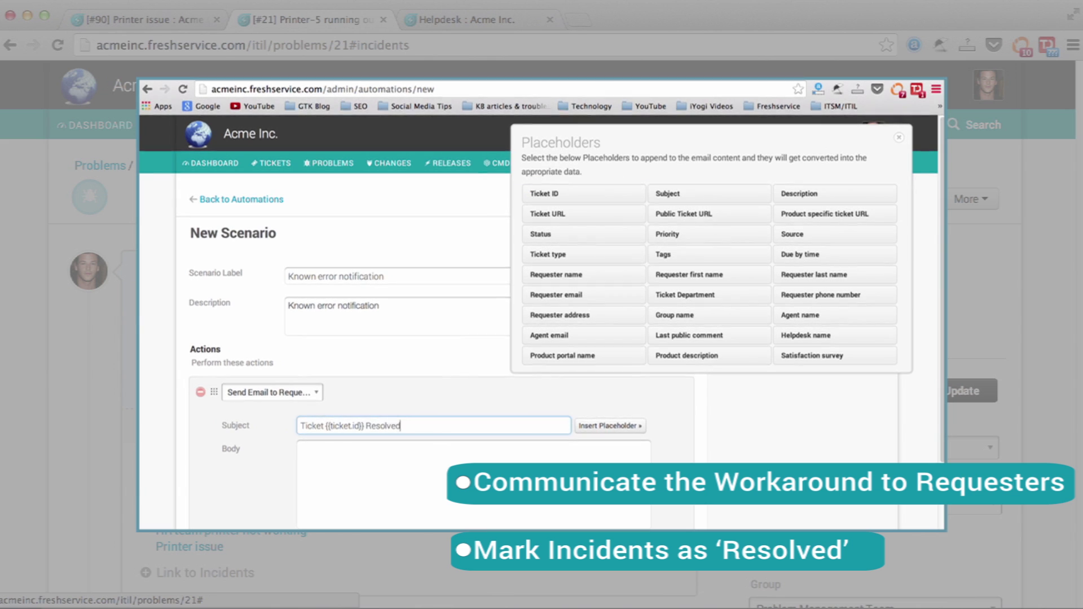
key("Tab")
key("ctrl+v")
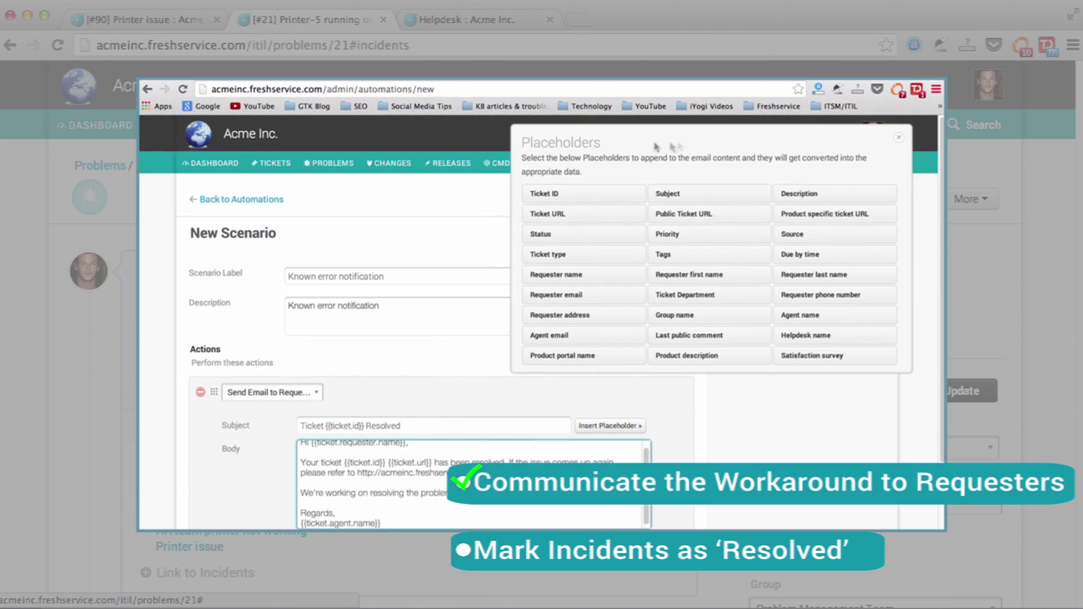
Add a second action setting Status to Resolved, then run a scenario on ticket INC-90
left_click(903, 141)
scroll(700, 369, "down", 3)
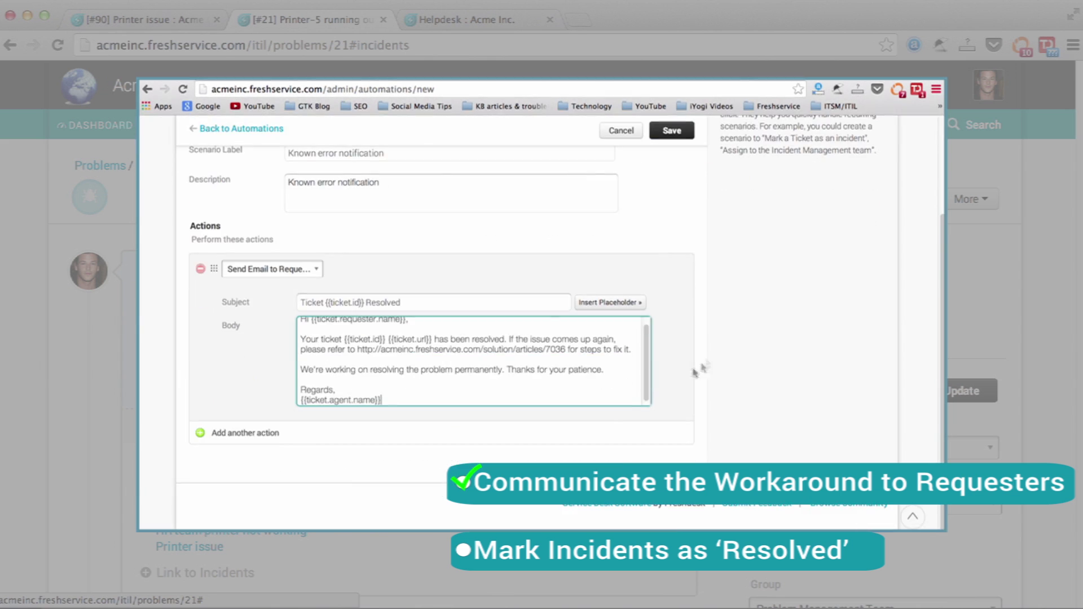
left_click(302, 431)
left_click(301, 437)
left_click(254, 383)
left_click(372, 437)
left_click(356, 491)
left_click(820, 221)
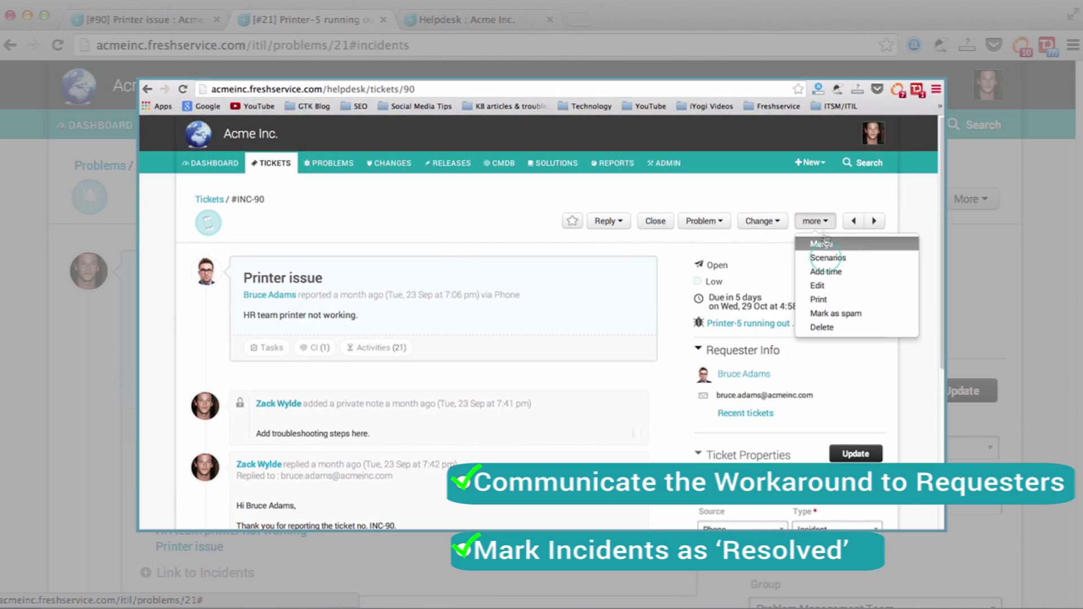
left_click(833, 251)
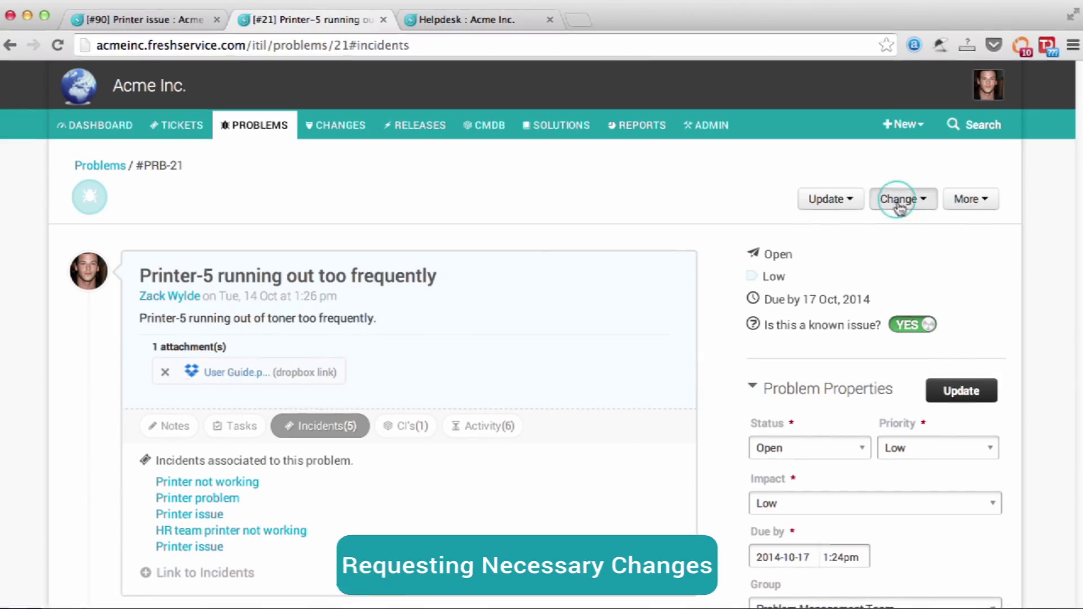
Submit a new change linked to PRB-21 for Change Management Team stating Printer-5 needs to be replaced
left_click(901, 200)
left_click(900, 229)
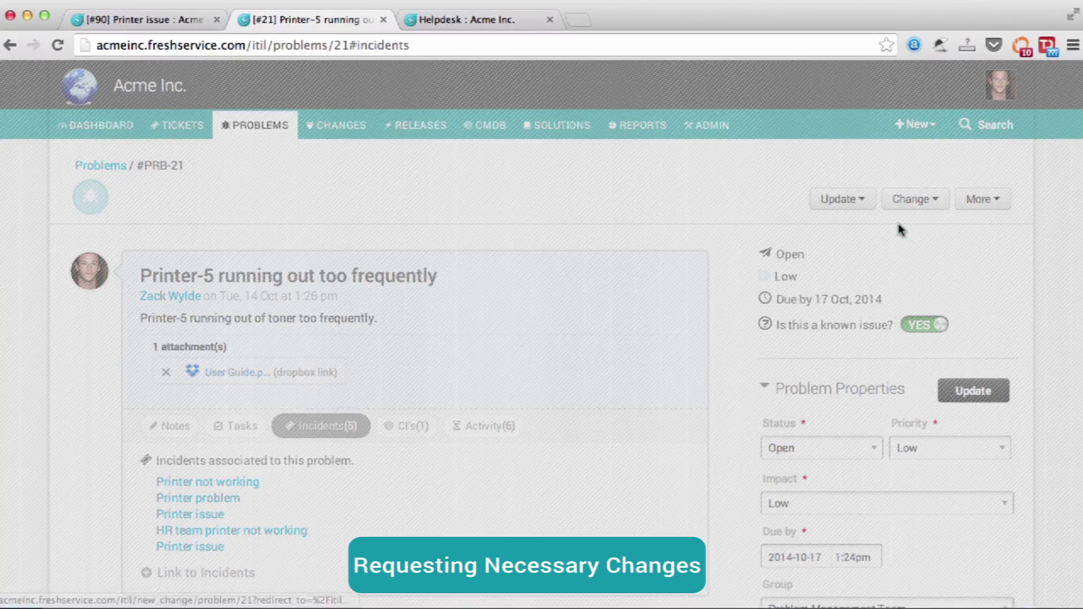
type("michael")
key("Return")
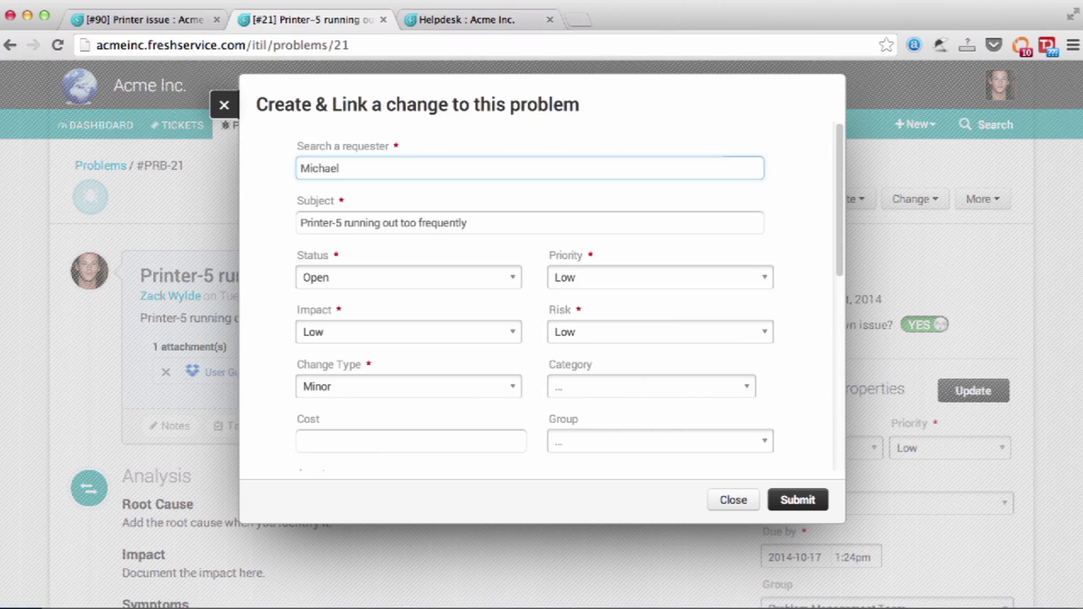
scroll(735, 198, "down", 3)
left_click(731, 305)
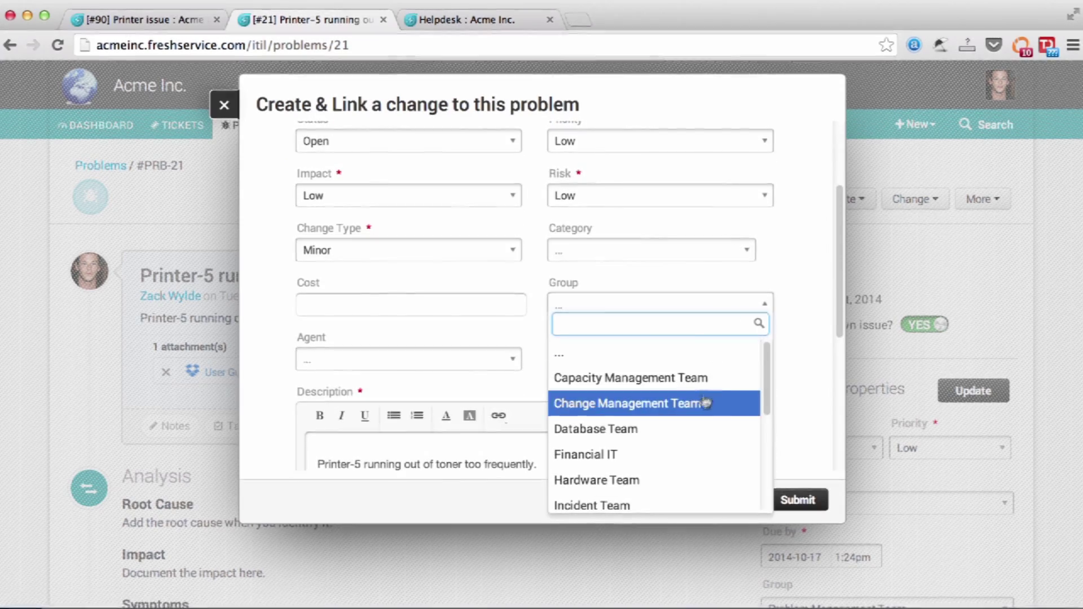
left_click(752, 404)
scroll(671, 429, "down", 3)
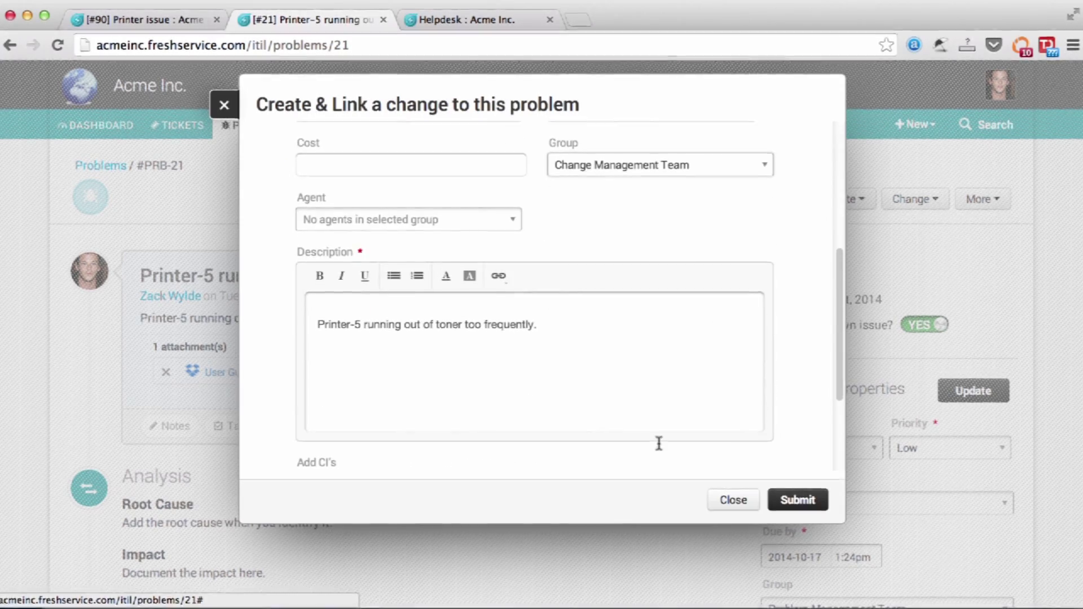
left_click_drag(534, 326, 365, 325)
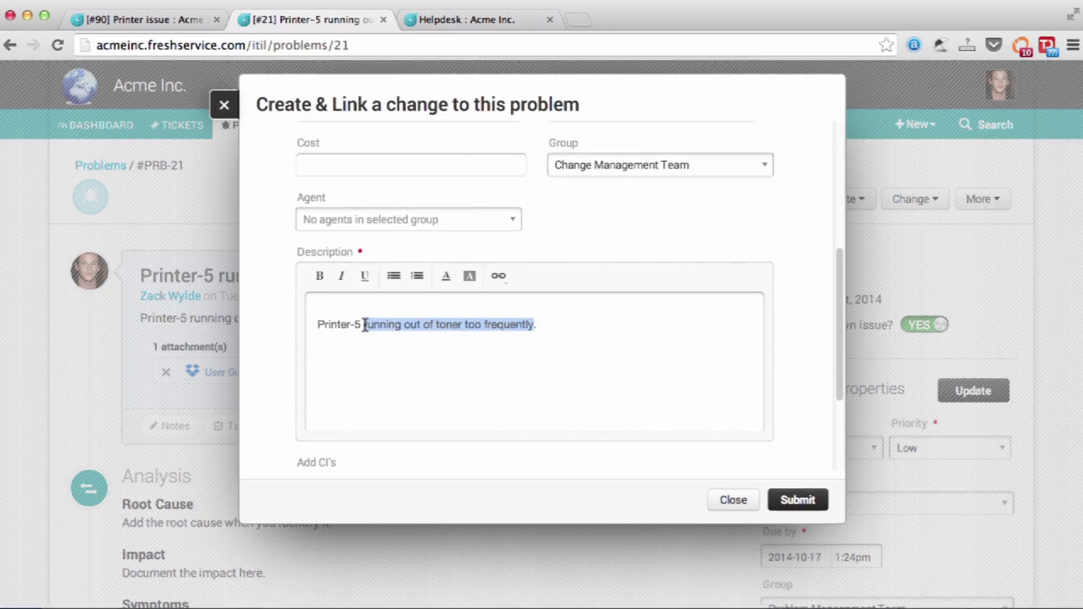
type("needs to be repl")
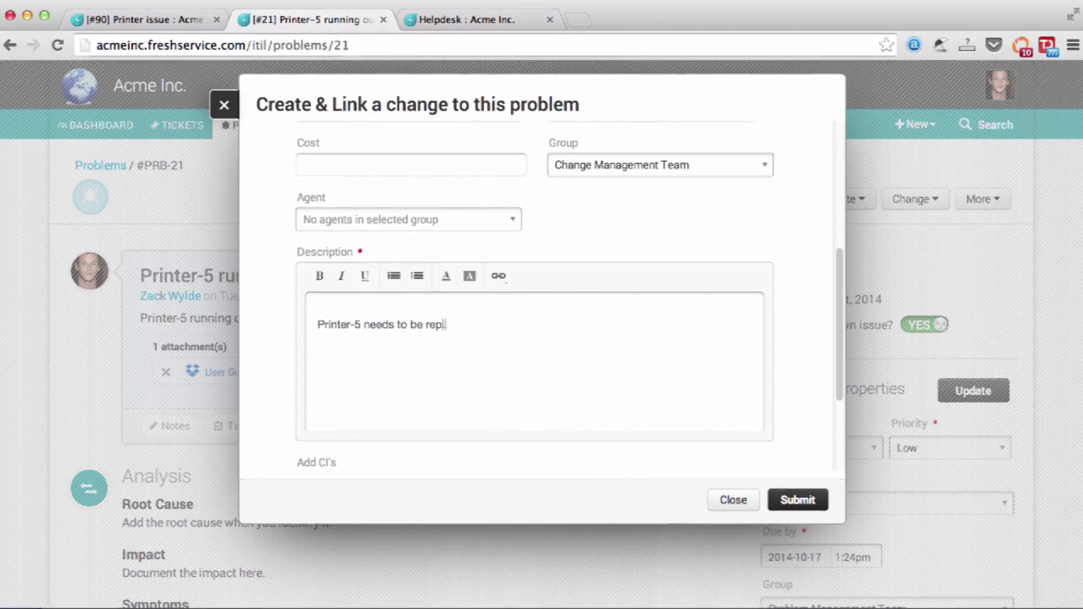
type("aced")
scroll(670, 406, "down", 1)
scroll(674, 411, "down", 3)
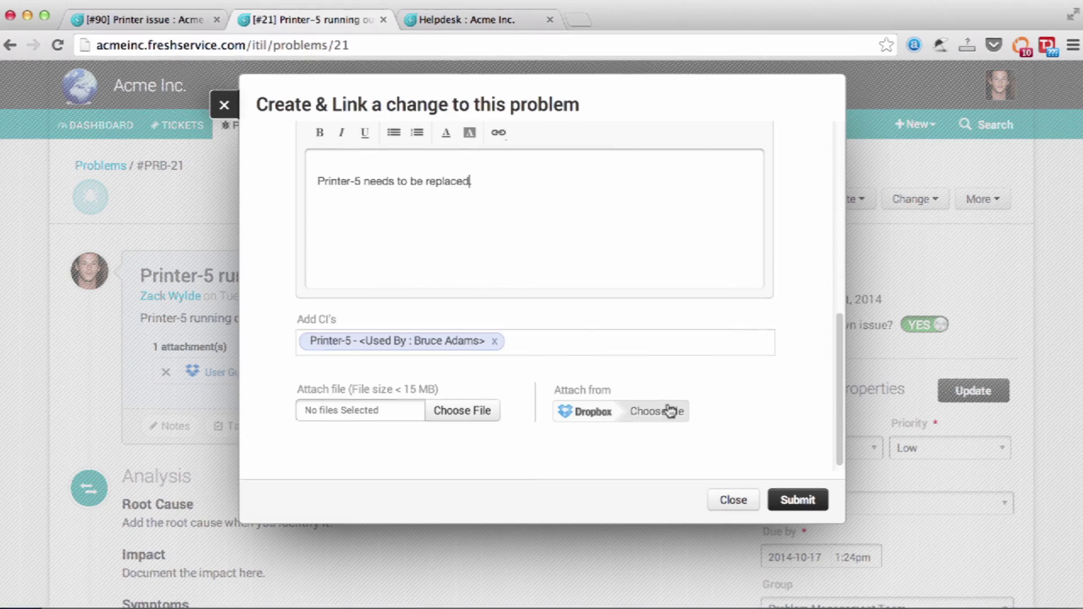
left_click(796, 500)
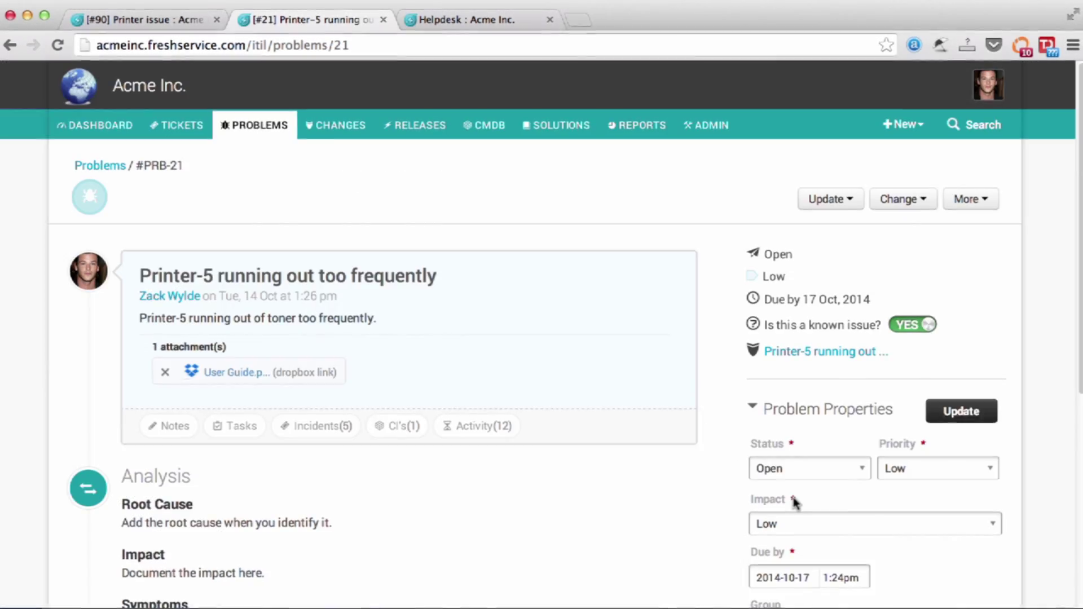
Review the Observer Change Rules, including the sample rule closing associated problems when a change closes
left_click(709, 127)
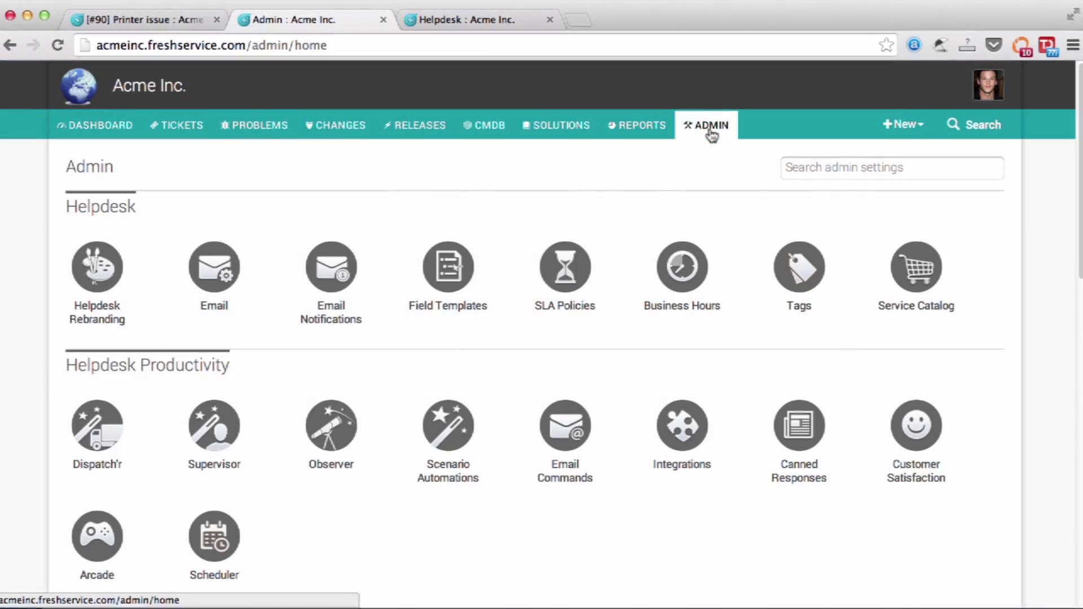
left_click(331, 419)
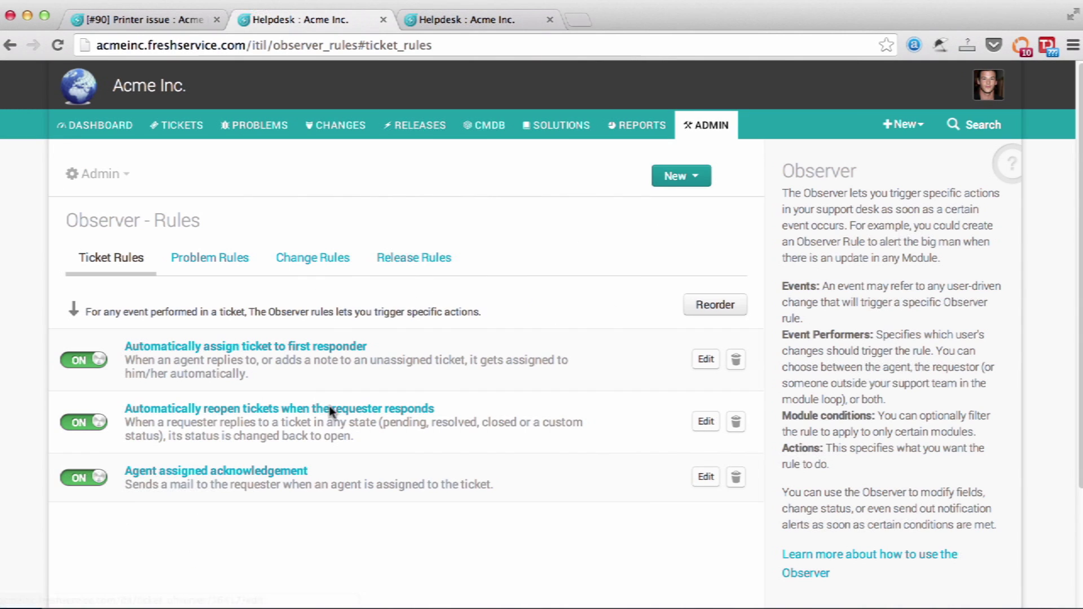
left_click(331, 260)
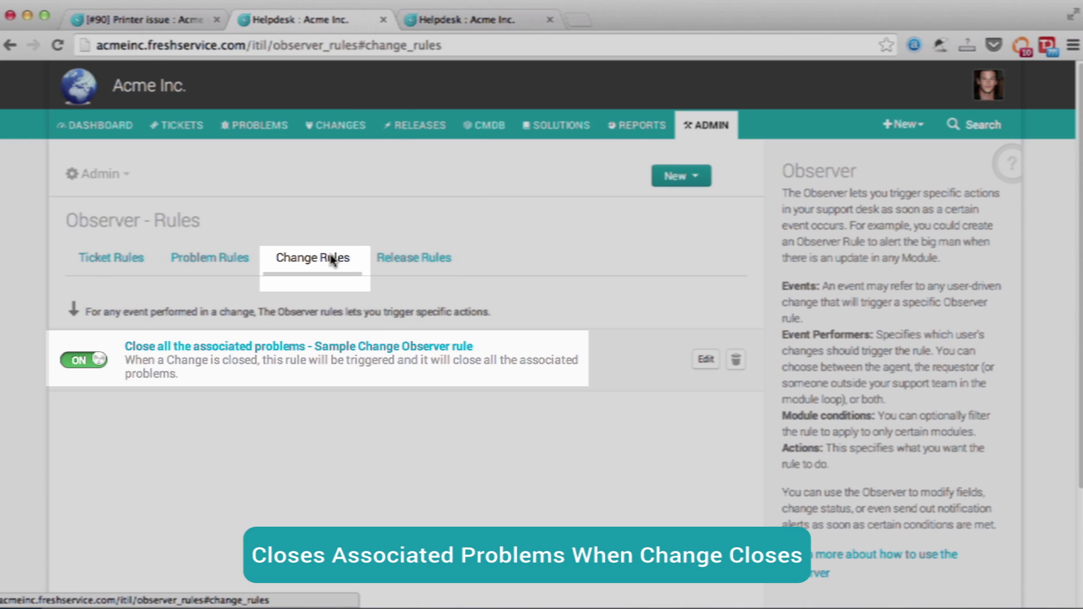